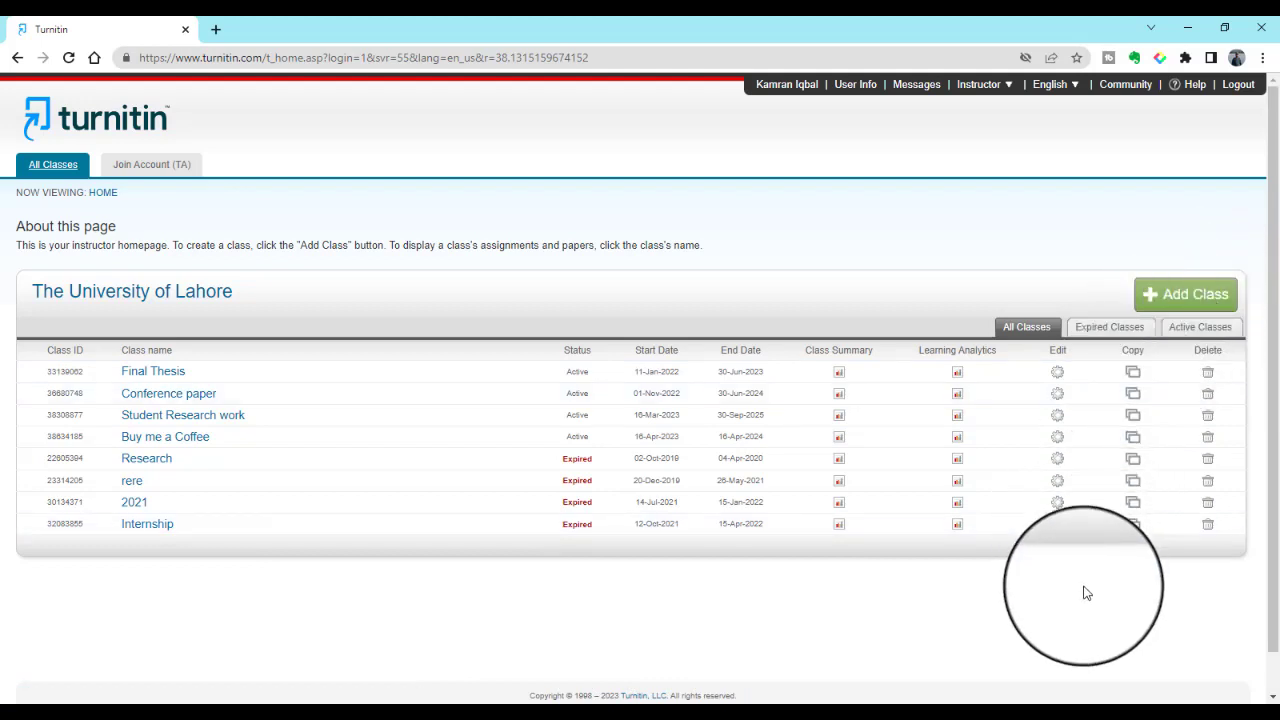
Step: Start creating a new class, review the available class types and keep Standard
click(1186, 302)
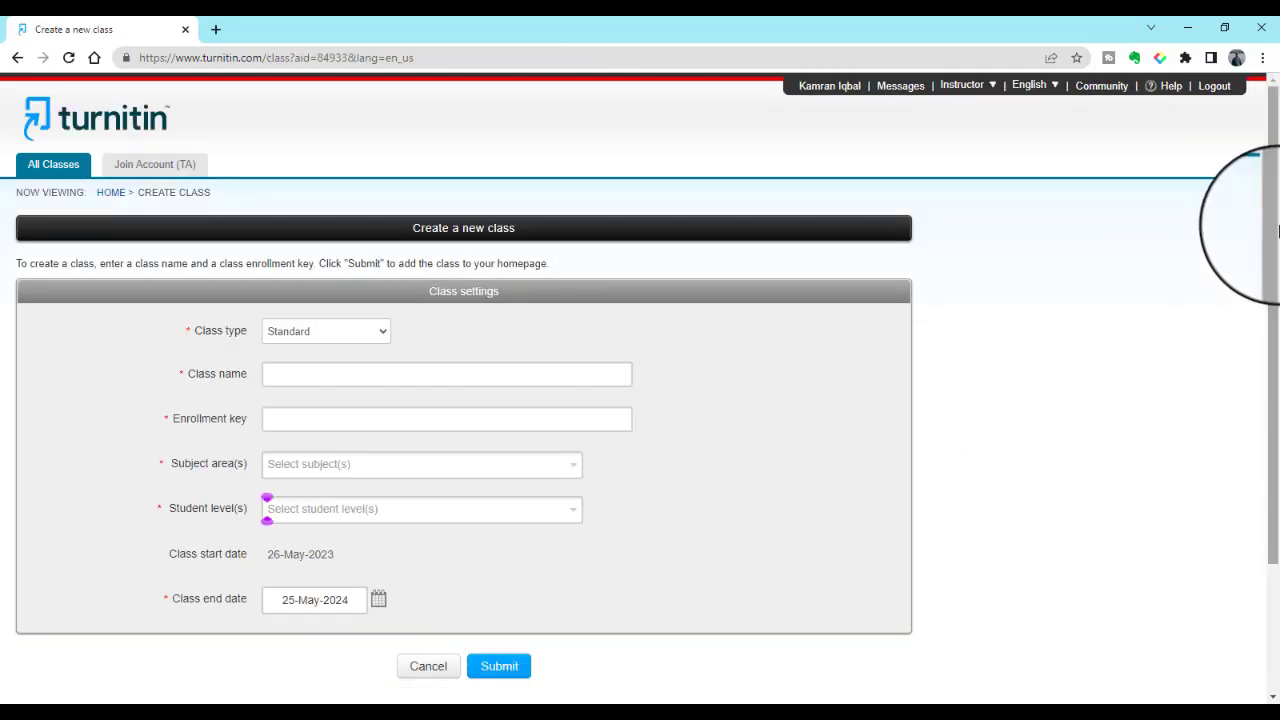
drag(1275, 208, 1275, 257)
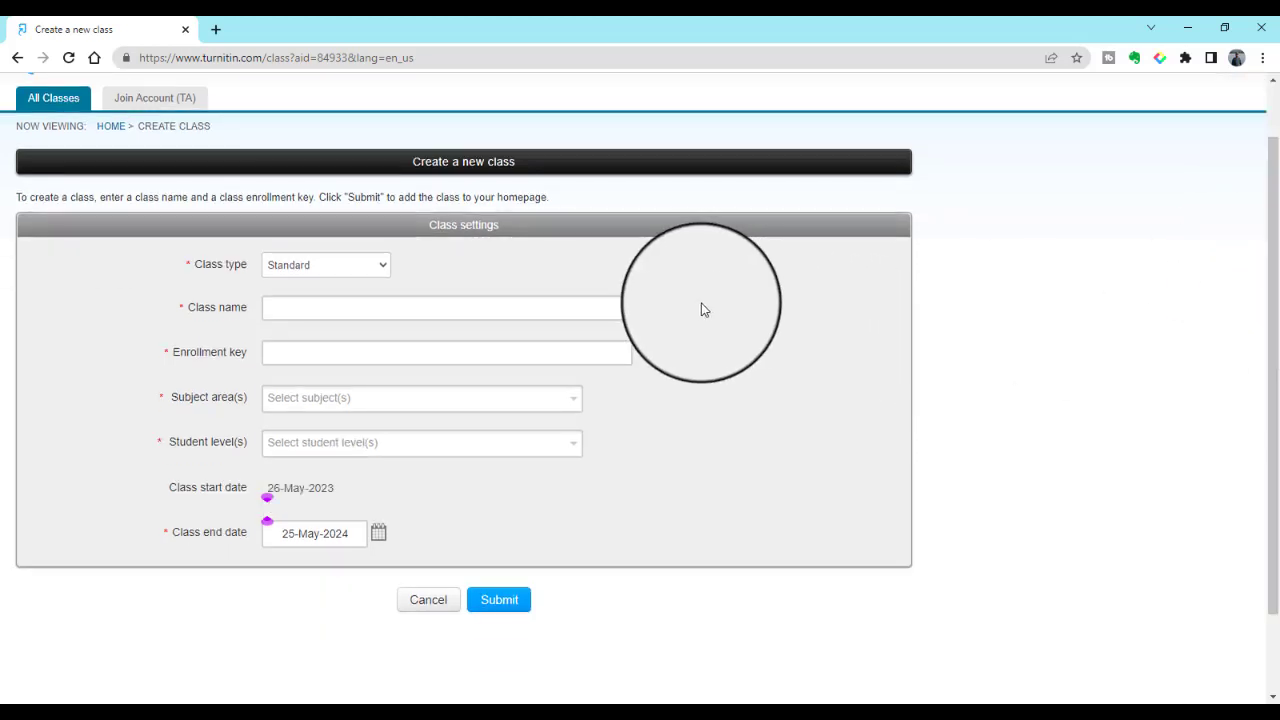
click(378, 272)
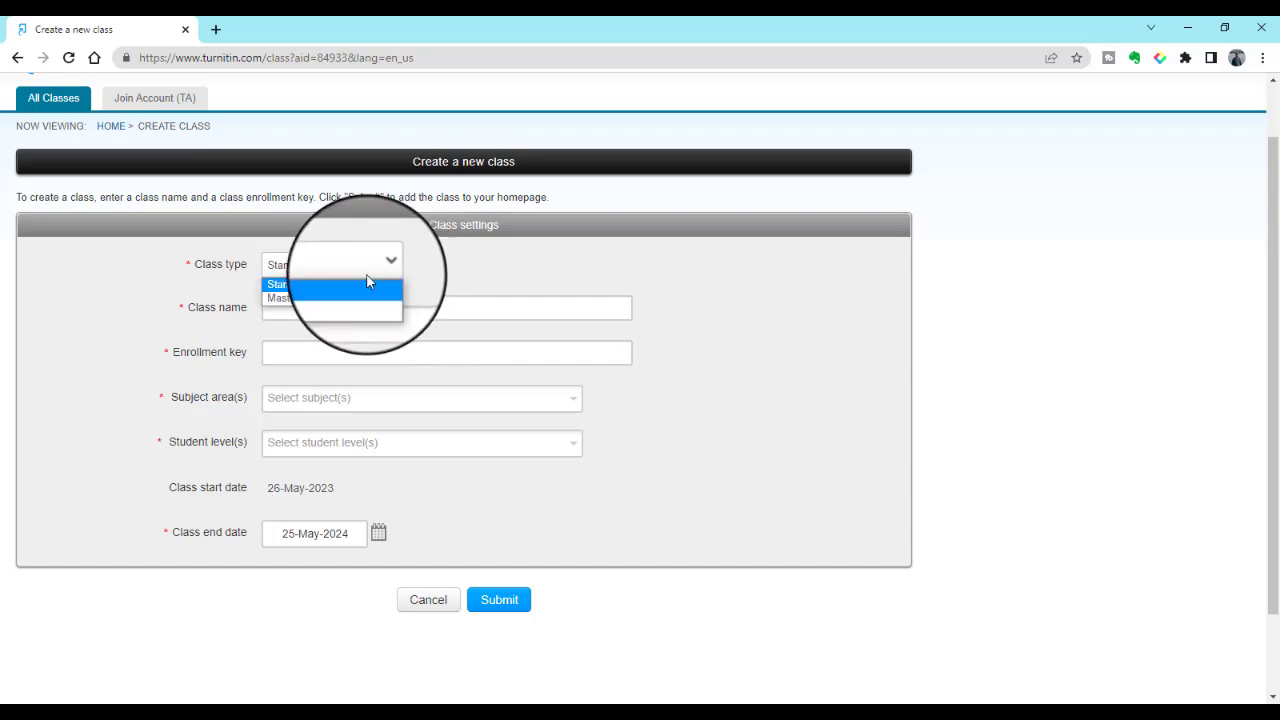
click(437, 271)
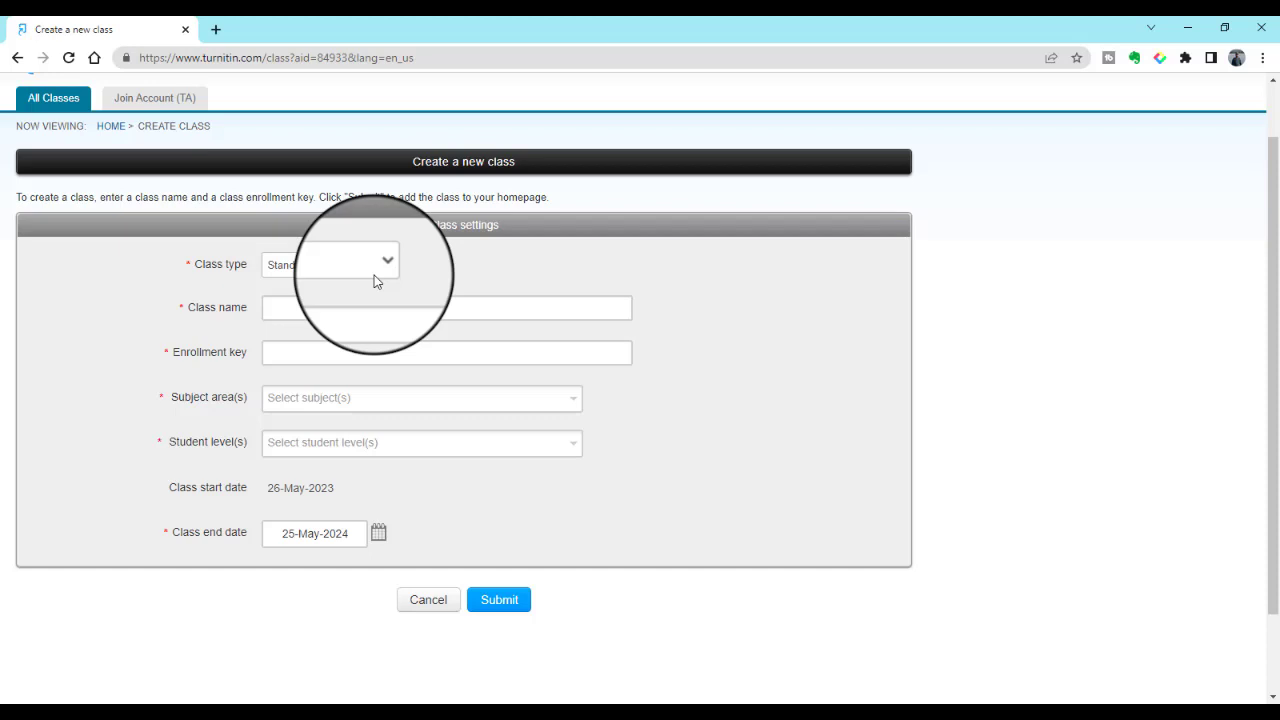
click(322, 271)
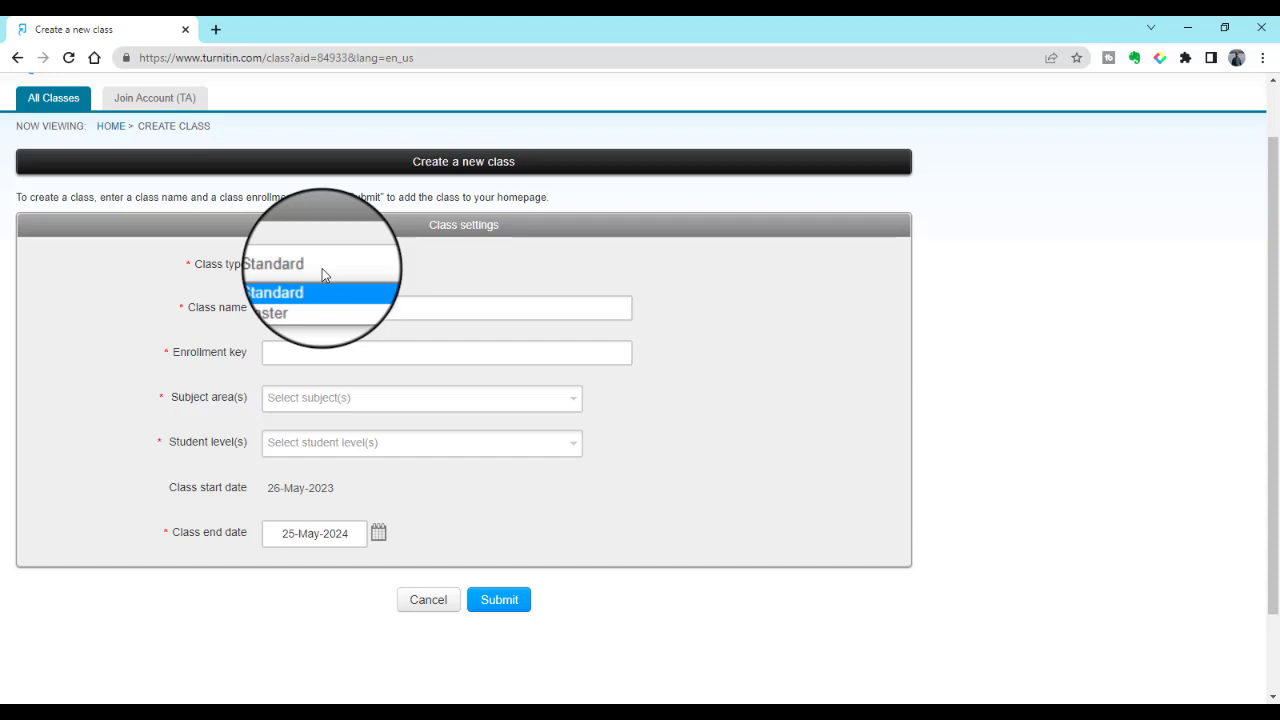
click(380, 272)
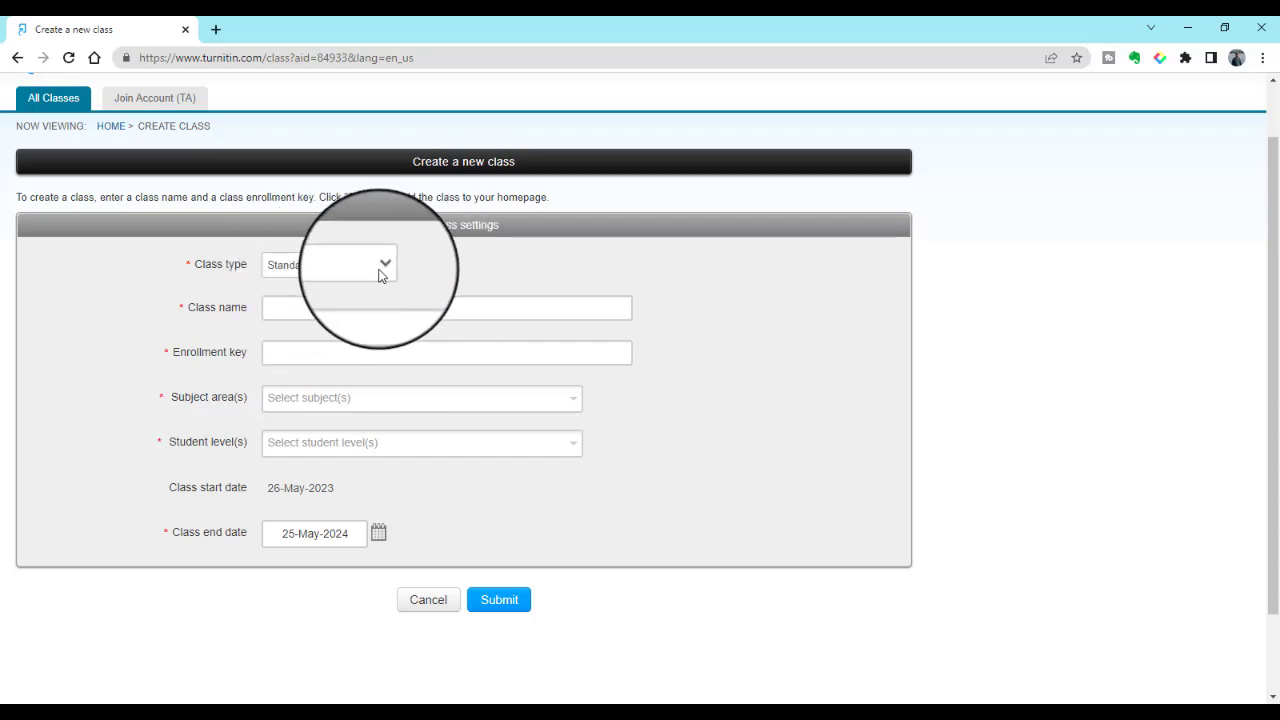
Step: Name the class "Research and Analysis" and fill in its enrollment key
click(328, 301)
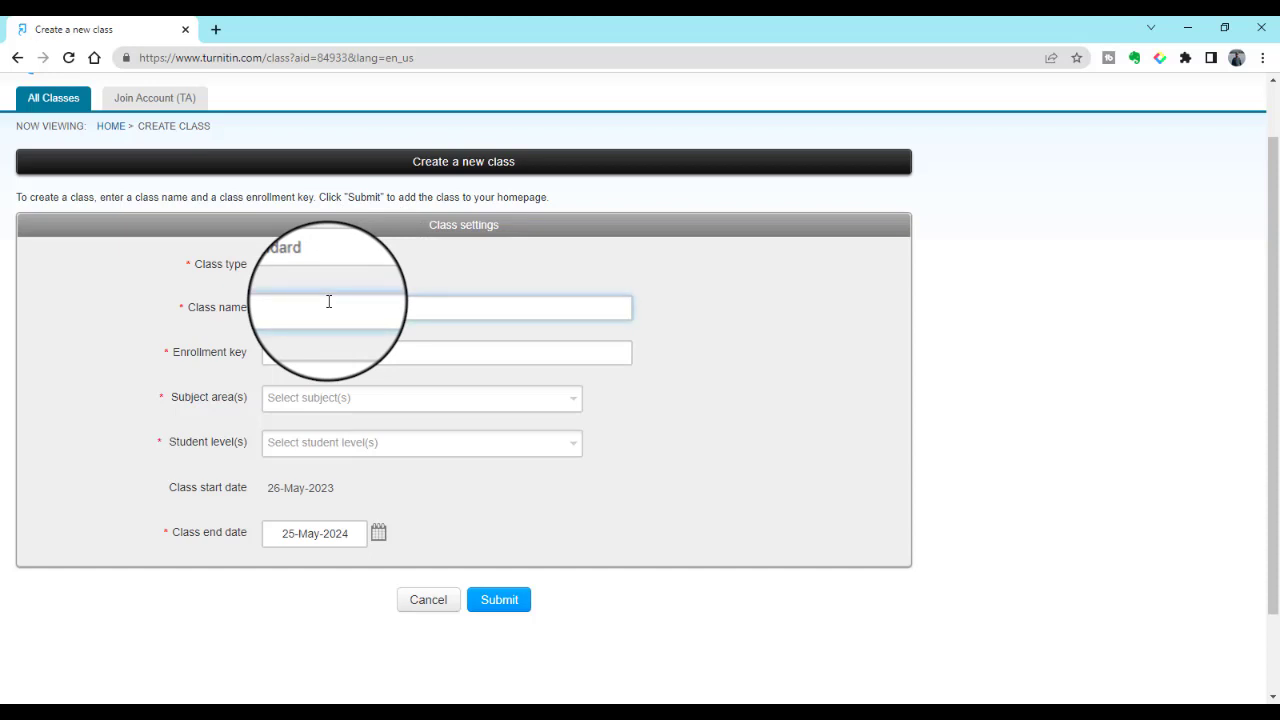
text(Research and Analysis)
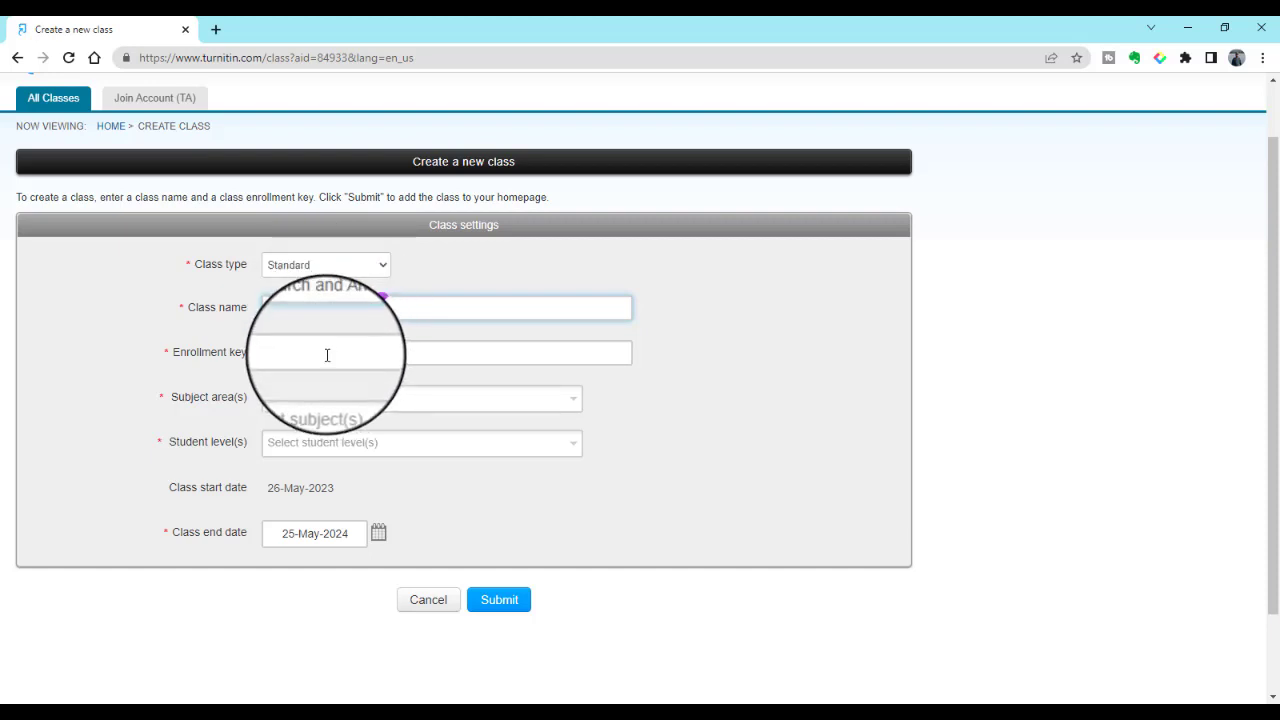
click(327, 356)
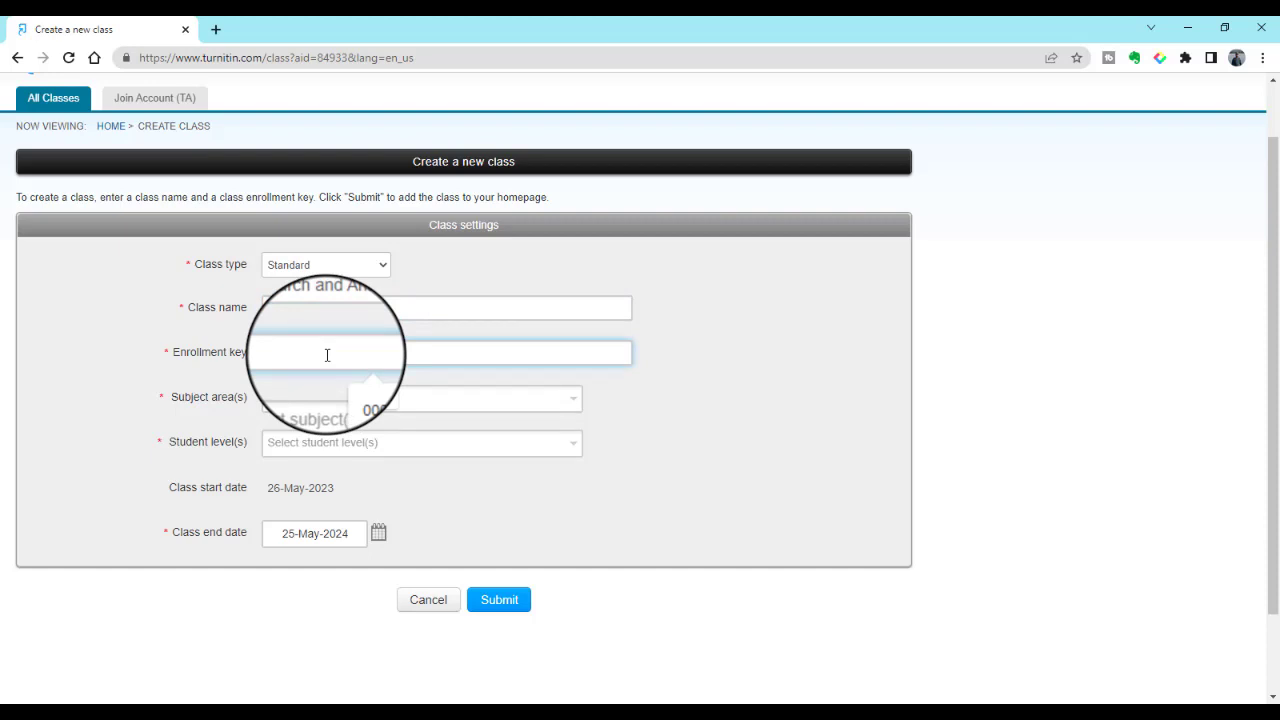
click(366, 398)
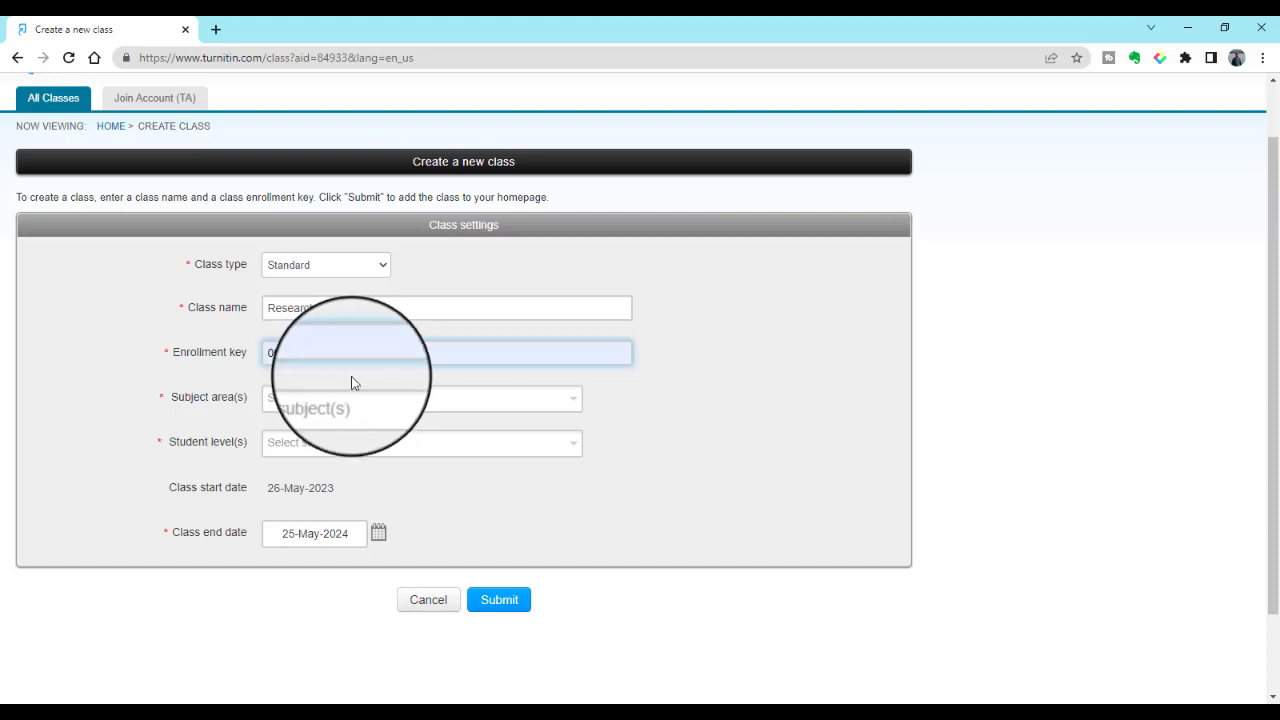
Step: Set the class's subject area to Business/Economics and its student level to Postgraduate
click(356, 400)
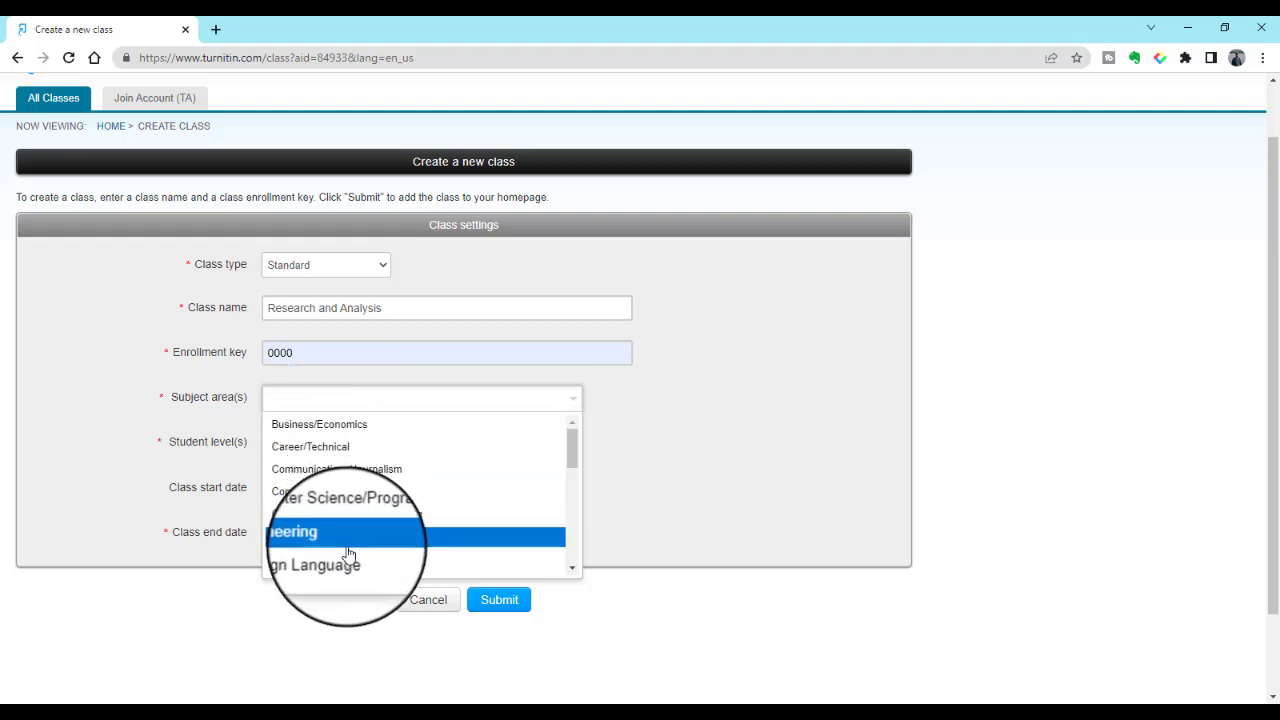
click(331, 430)
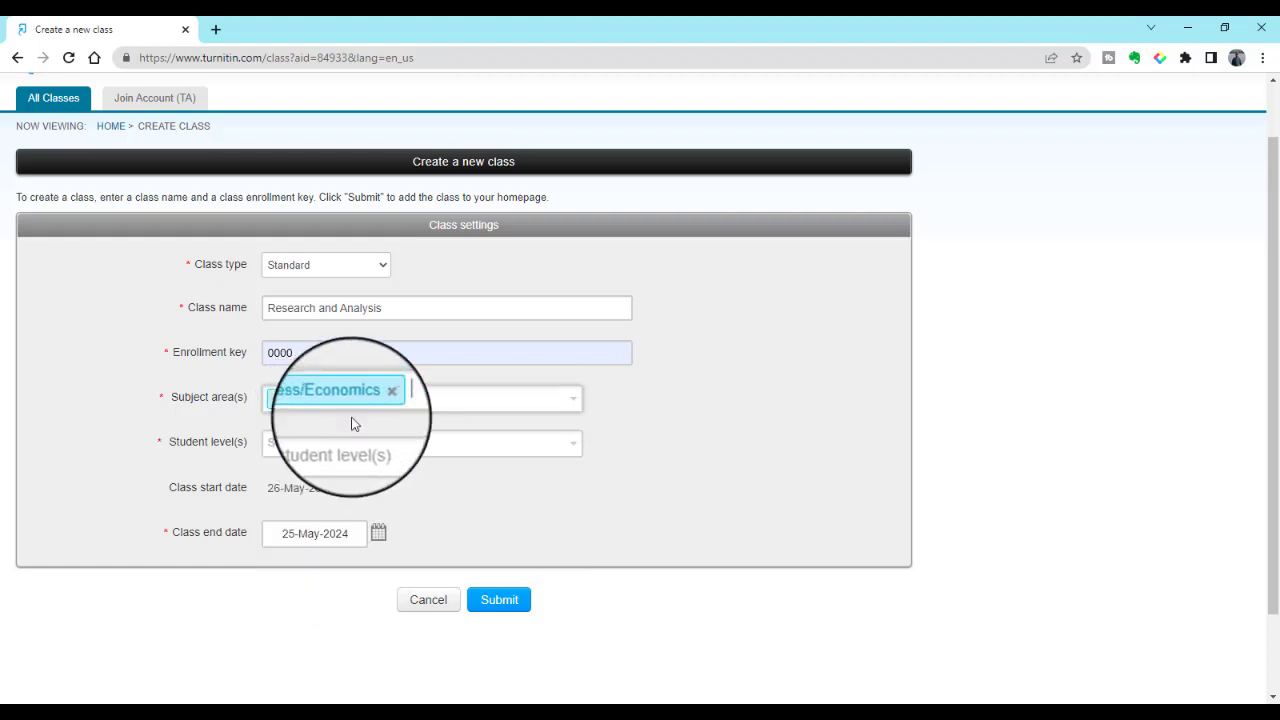
click(572, 443)
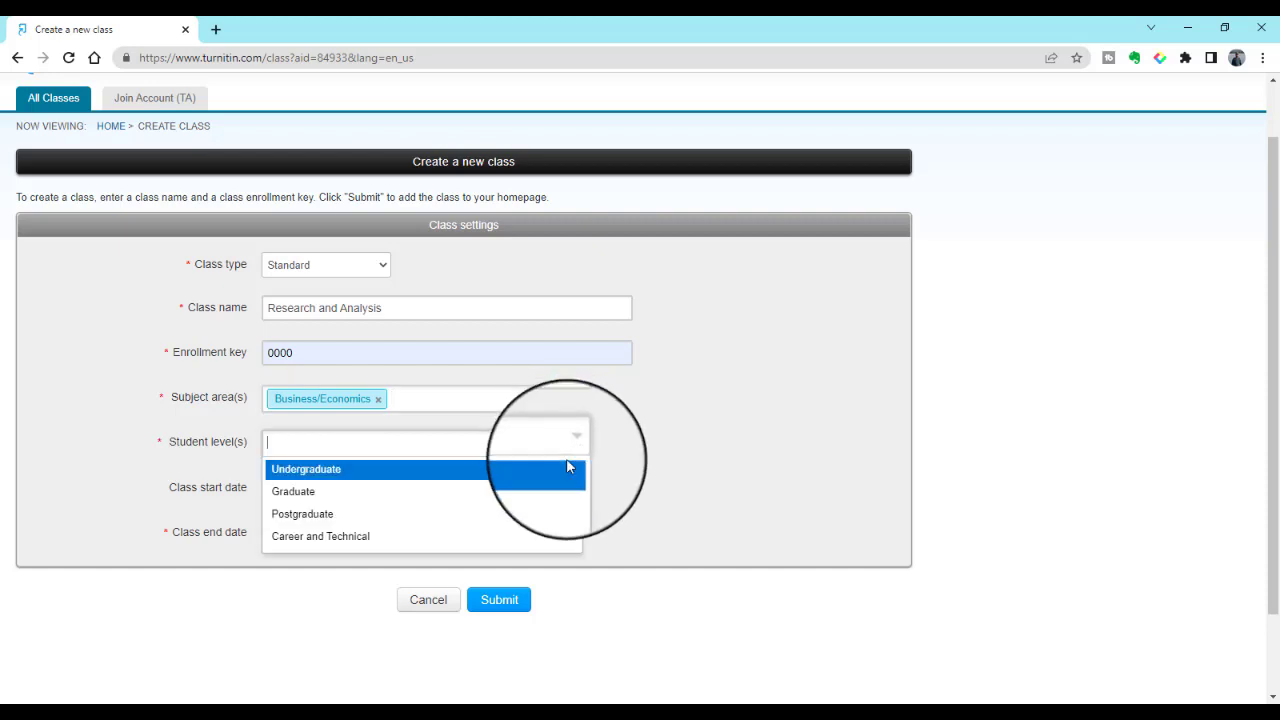
click(307, 516)
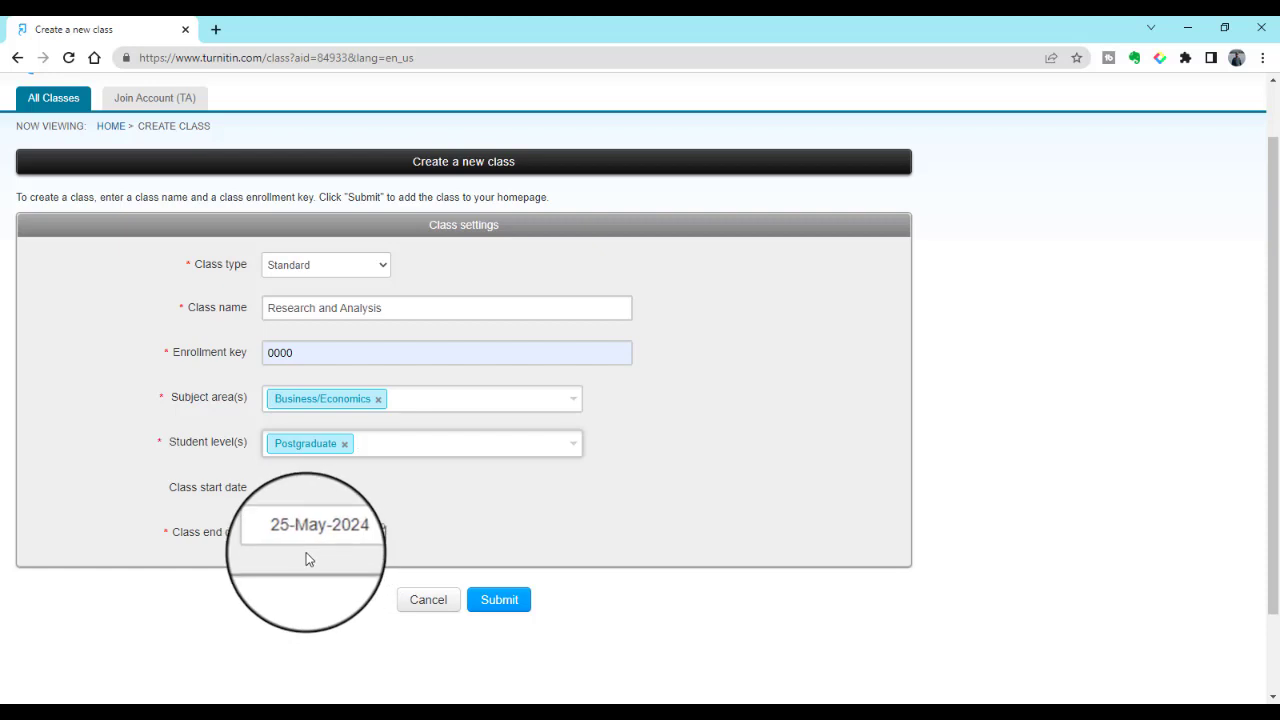
Step: Set the class end date to 30-May-2024, then submit the new class and close its confirmation message
click(378, 536)
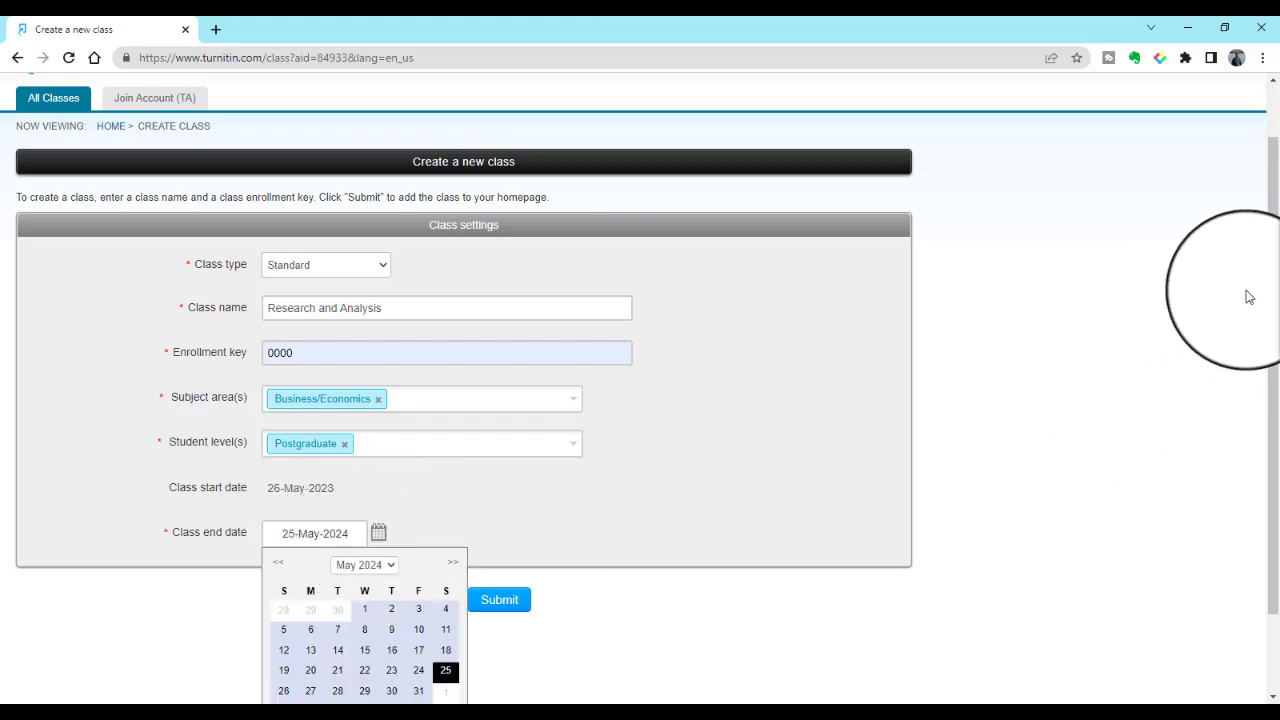
drag(1272, 282, 1262, 357)
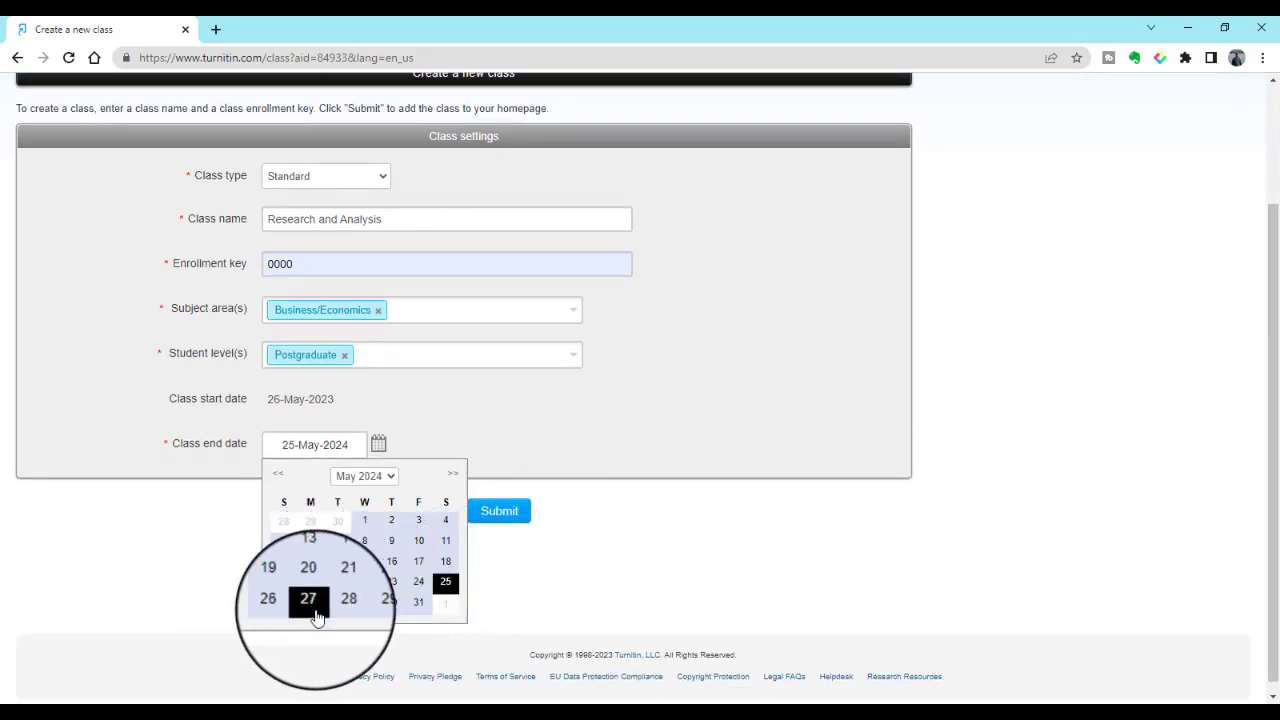
click(389, 602)
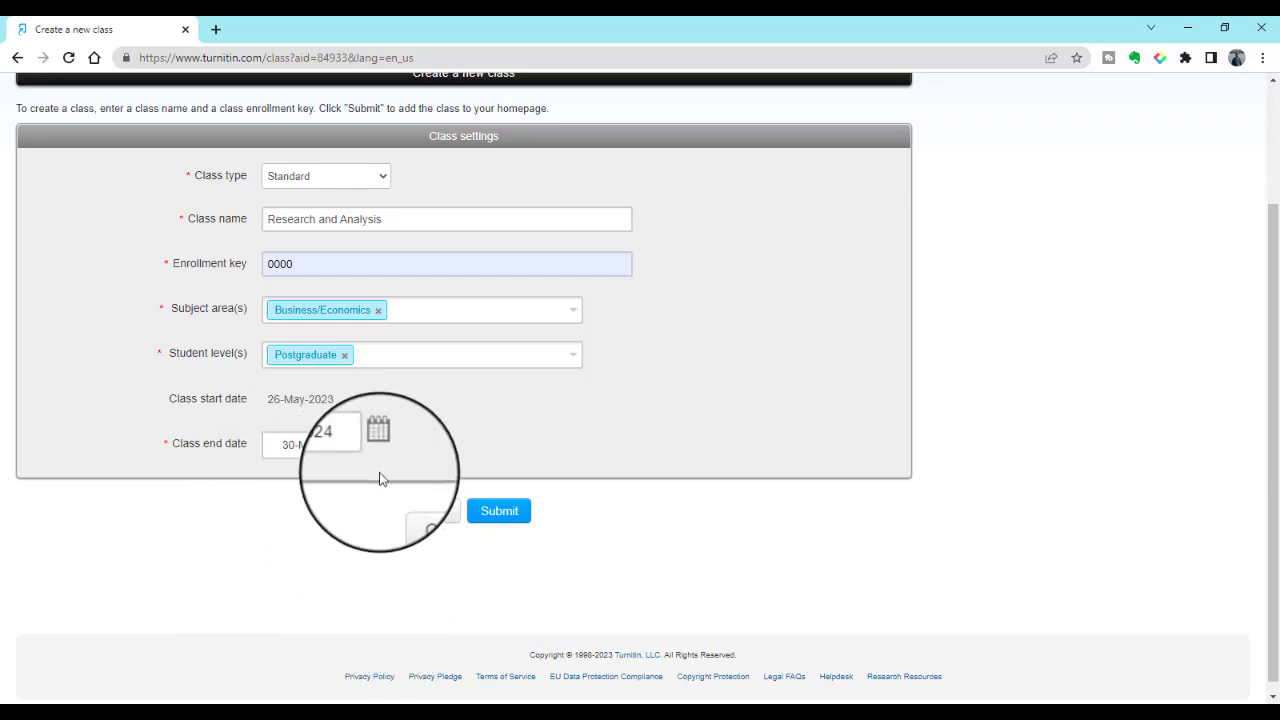
click(514, 520)
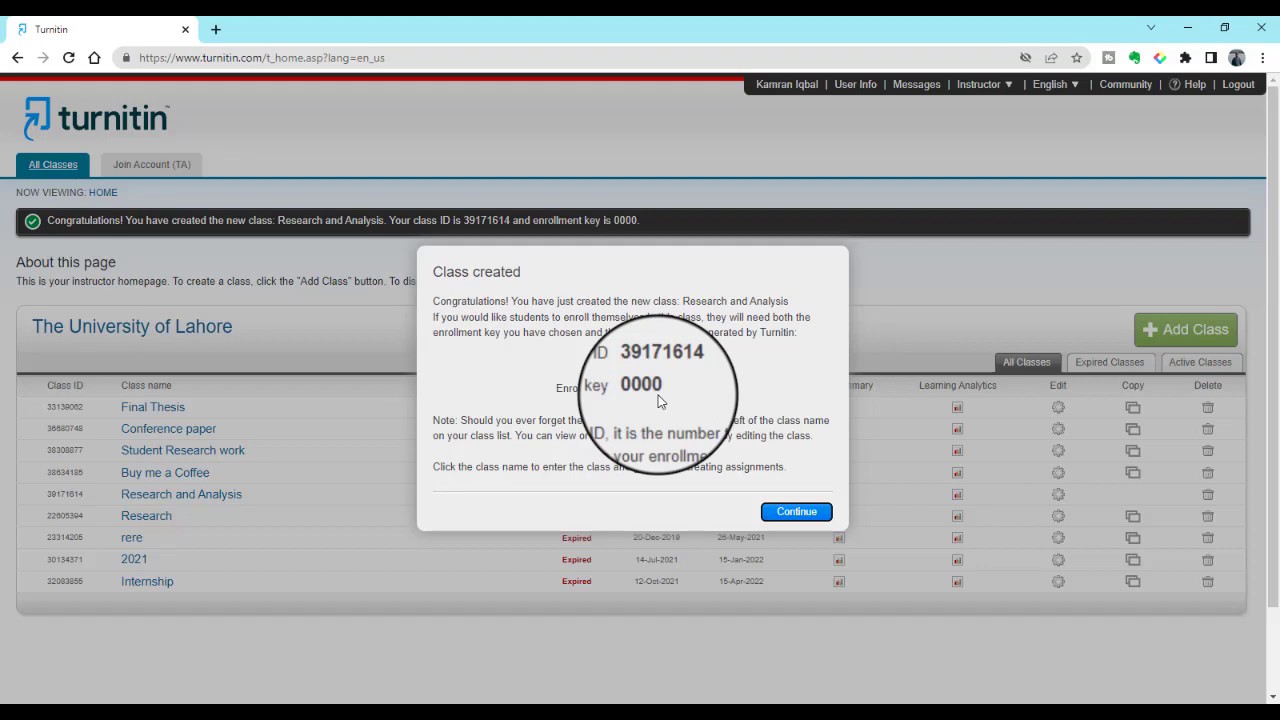
click(797, 512)
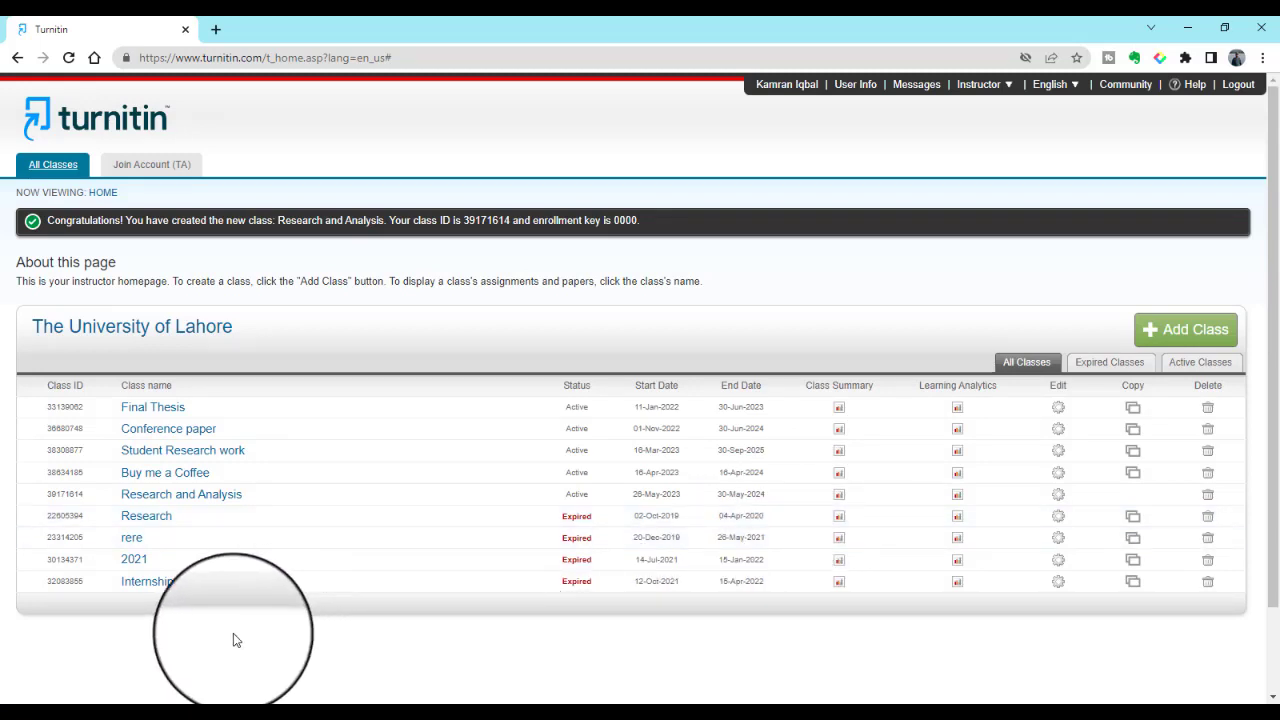
Step: Add a new assignment titled "Literature Review" in the Research and Analysis class
click(218, 500)
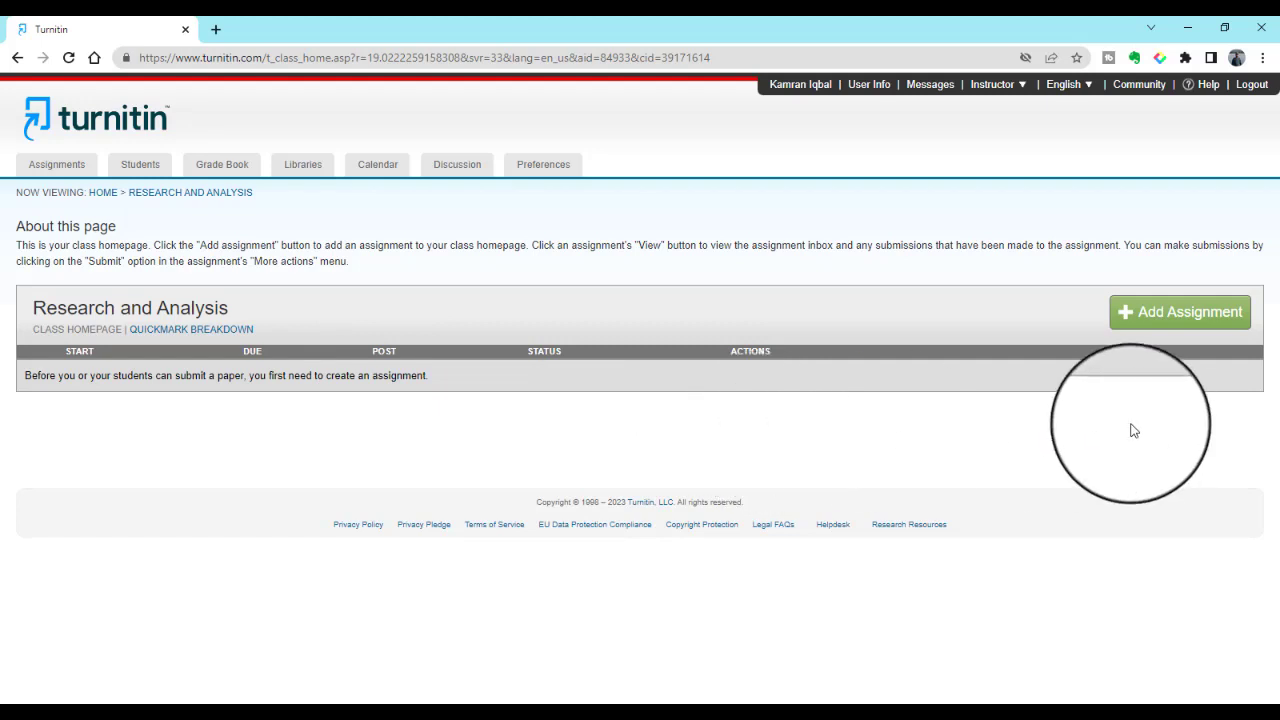
click(1164, 323)
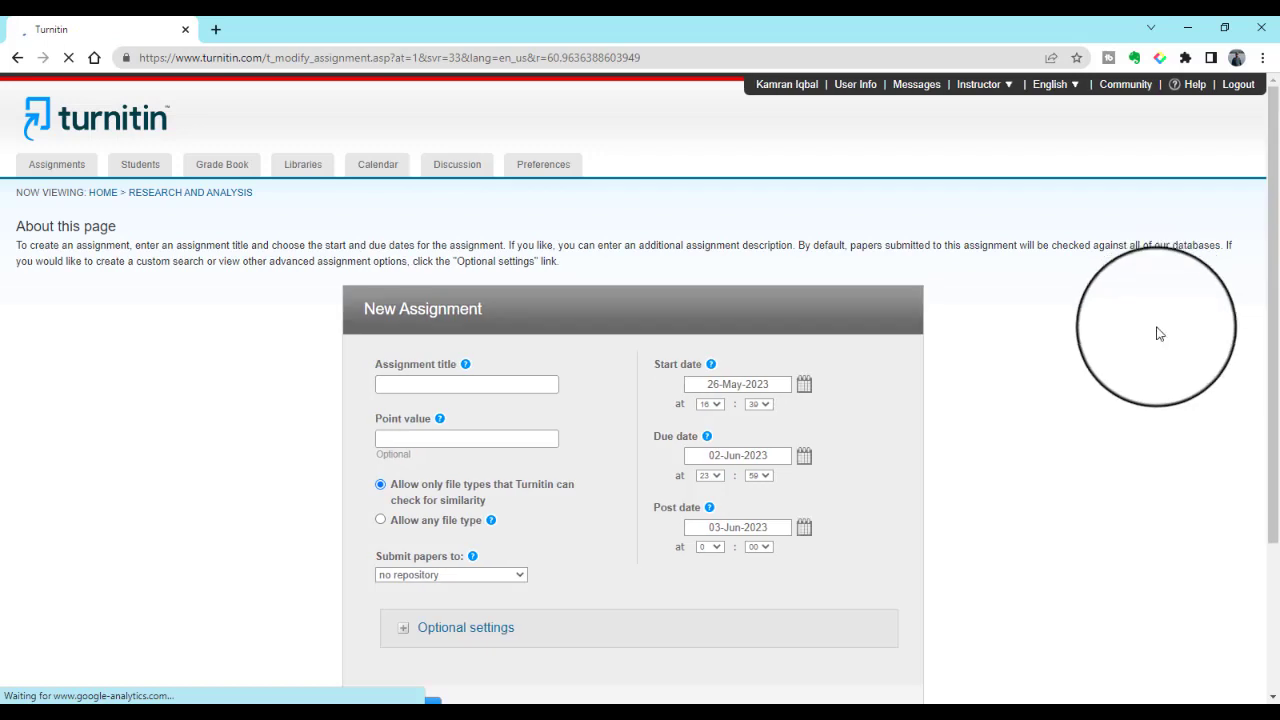
scroll(1262, 285, down, 1)
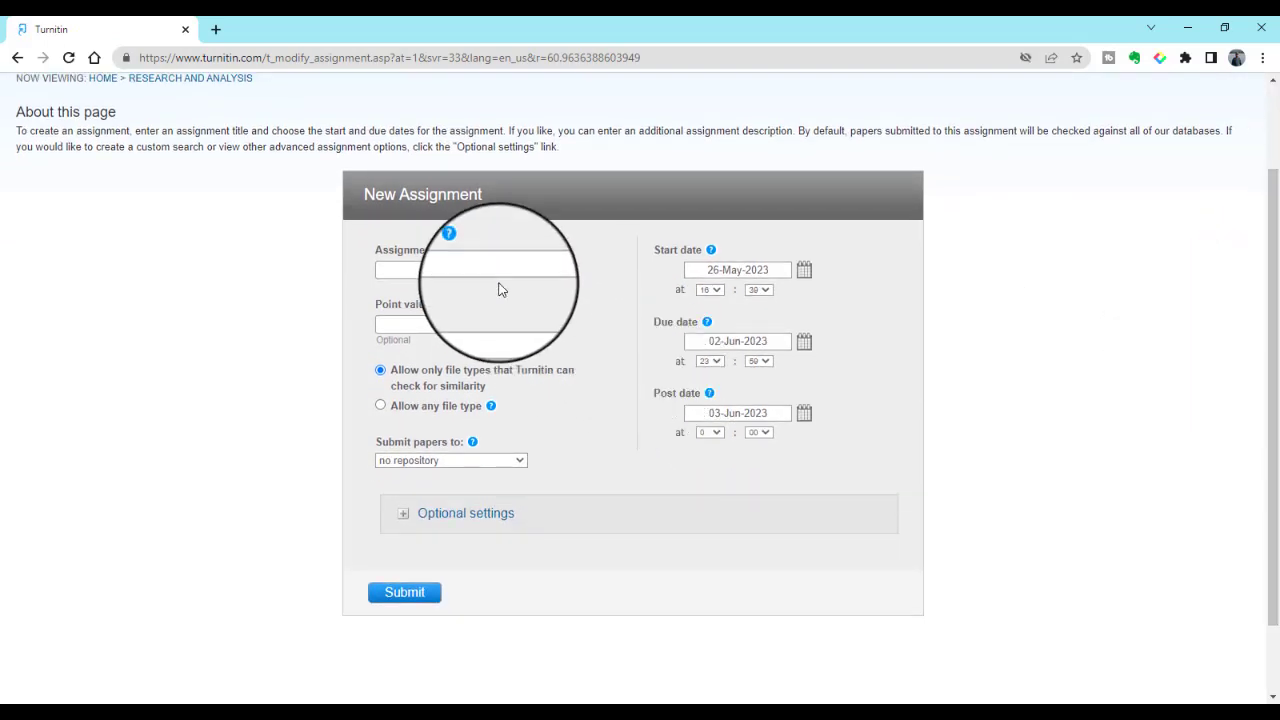
click(497, 270)
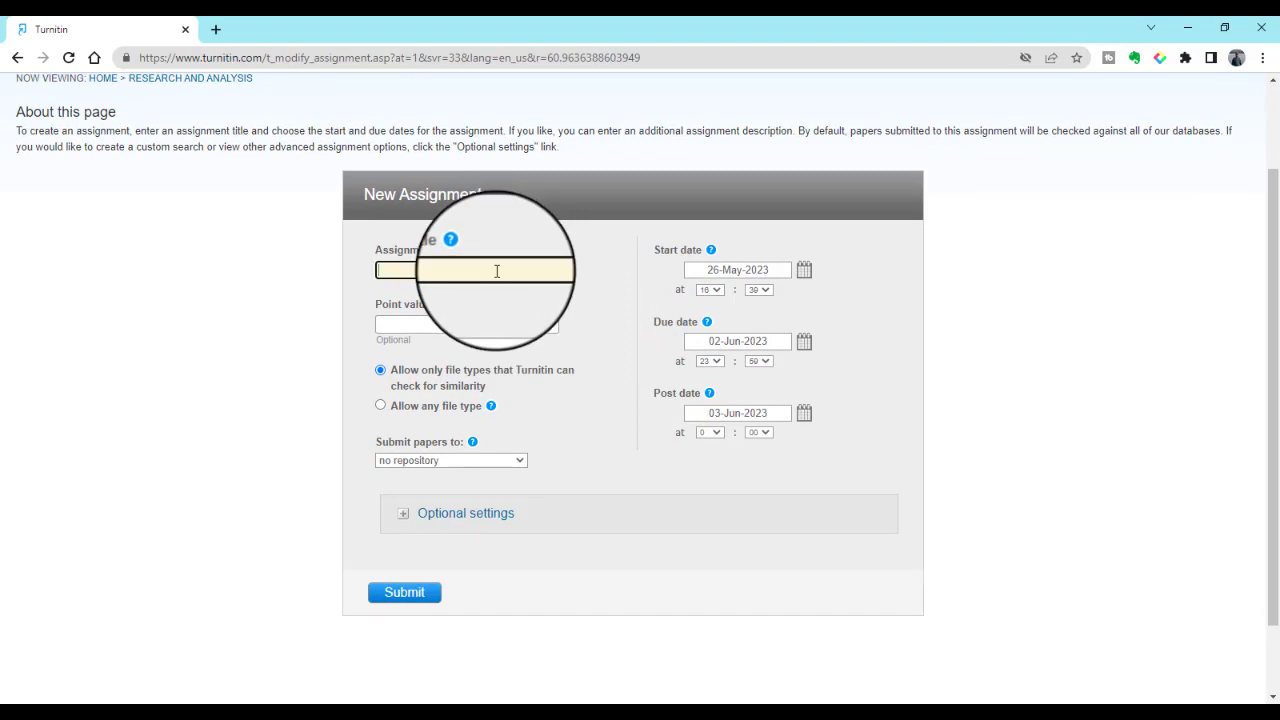
text(Literature Review)
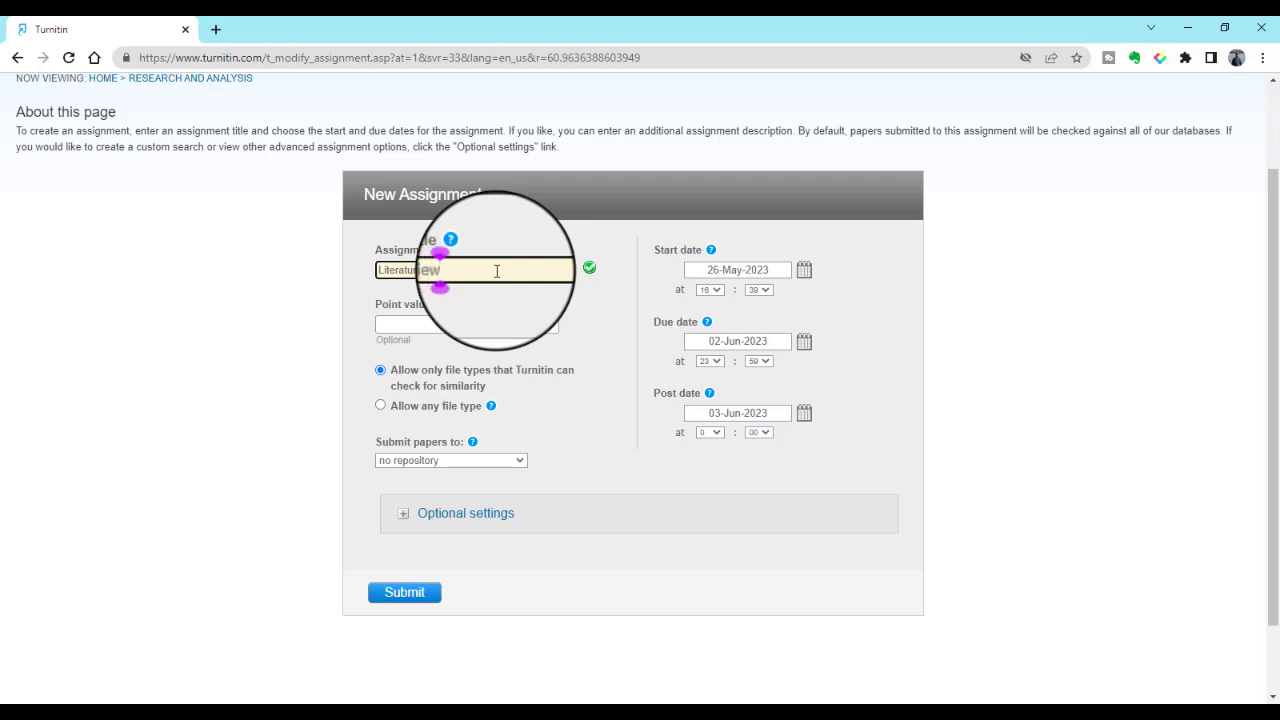
Step: Set the assignment's point value to 0000, review the paper repository options and keep no repository
click(446, 324)
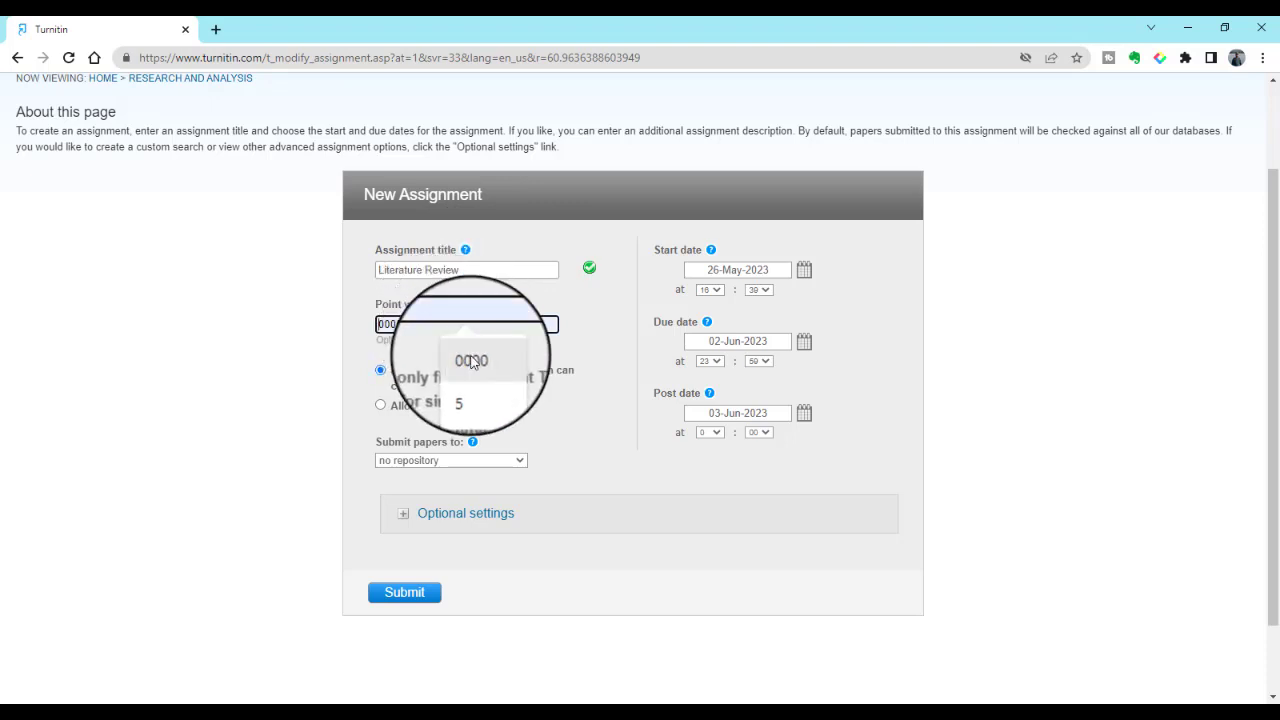
click(471, 362)
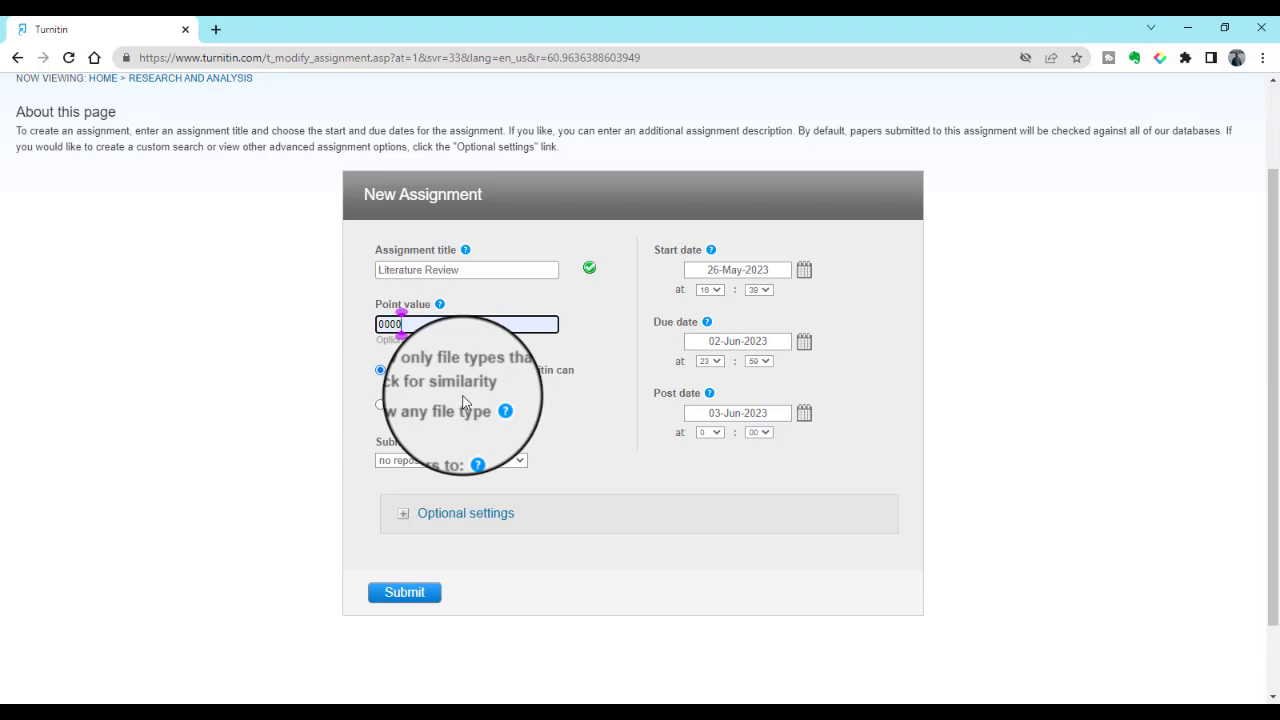
click(501, 461)
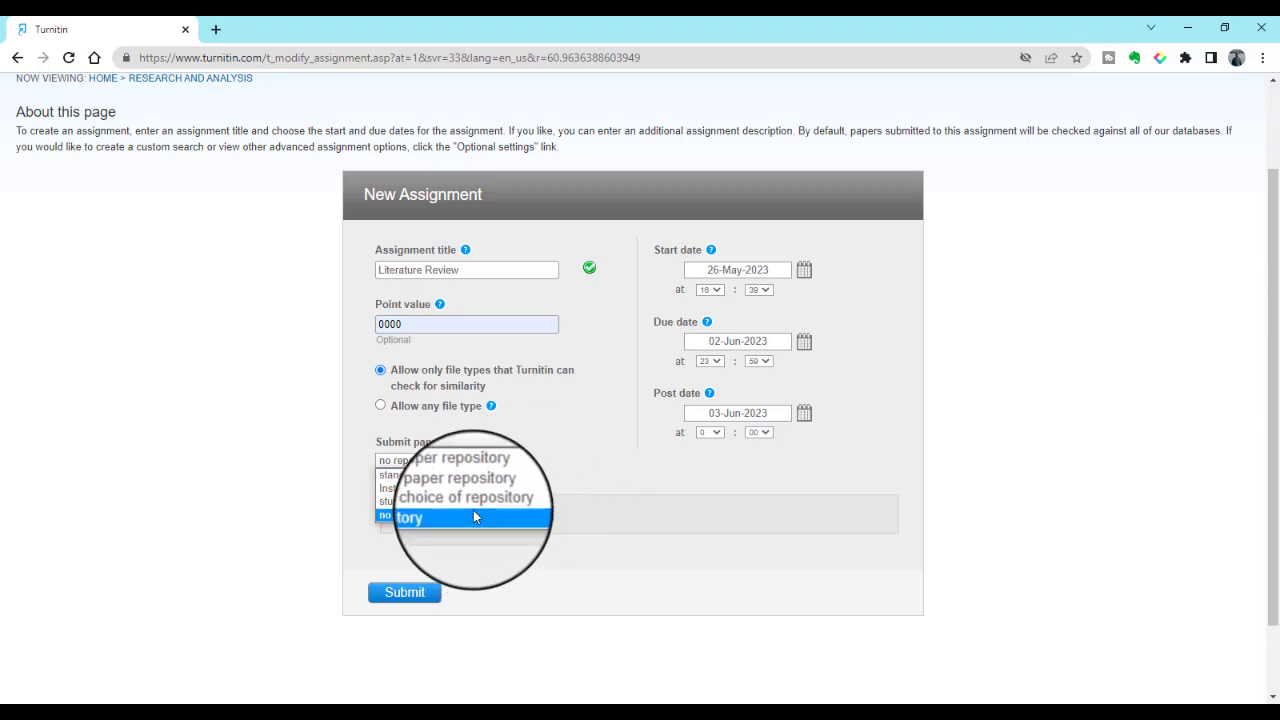
click(571, 472)
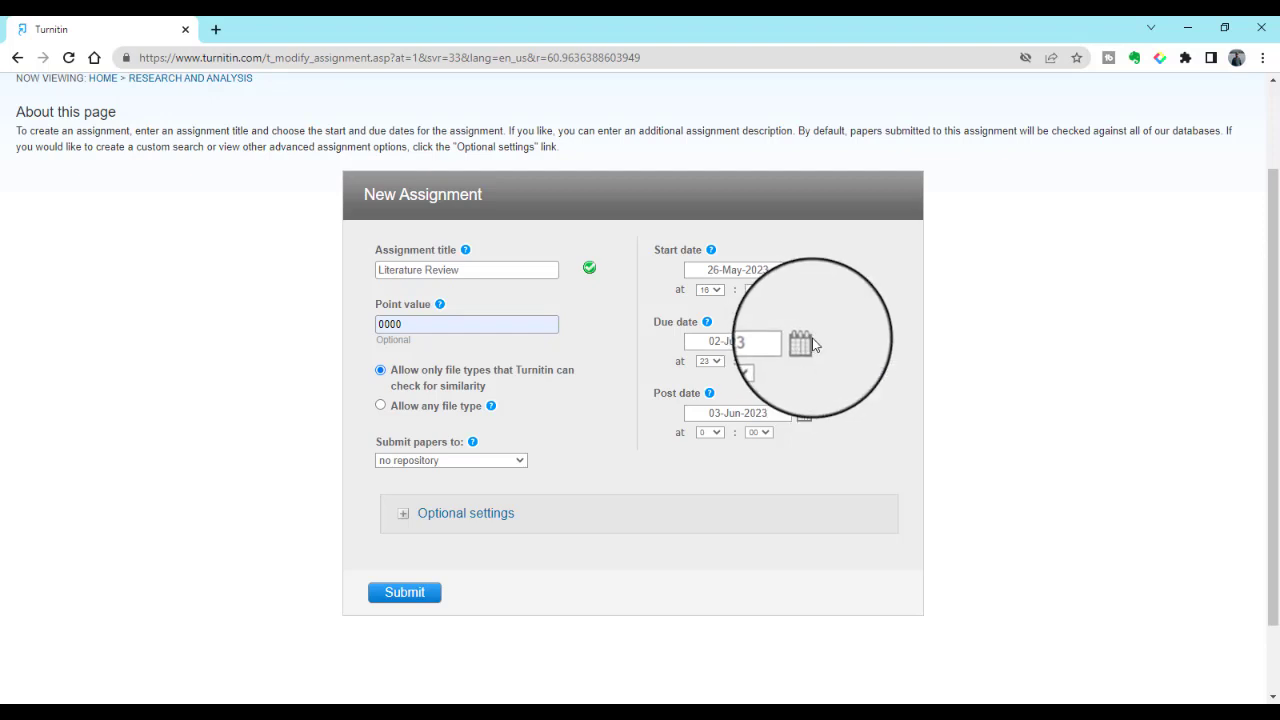
click(801, 342)
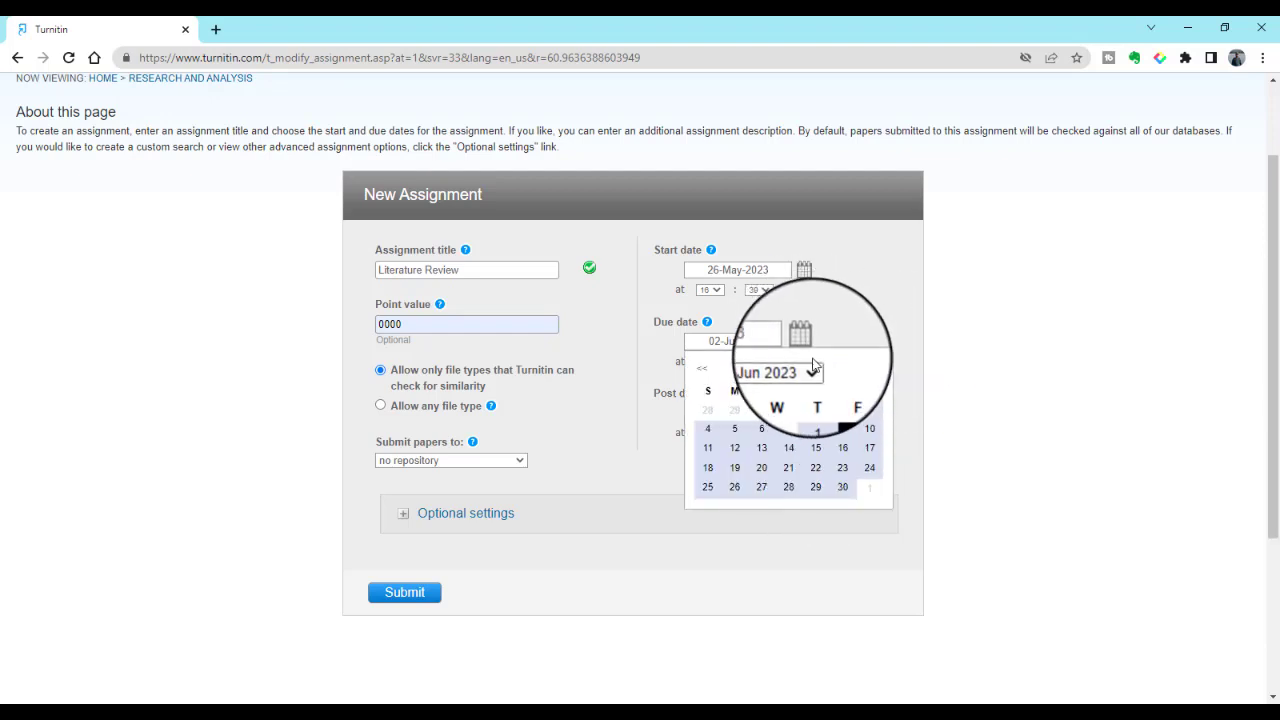
click(812, 369)
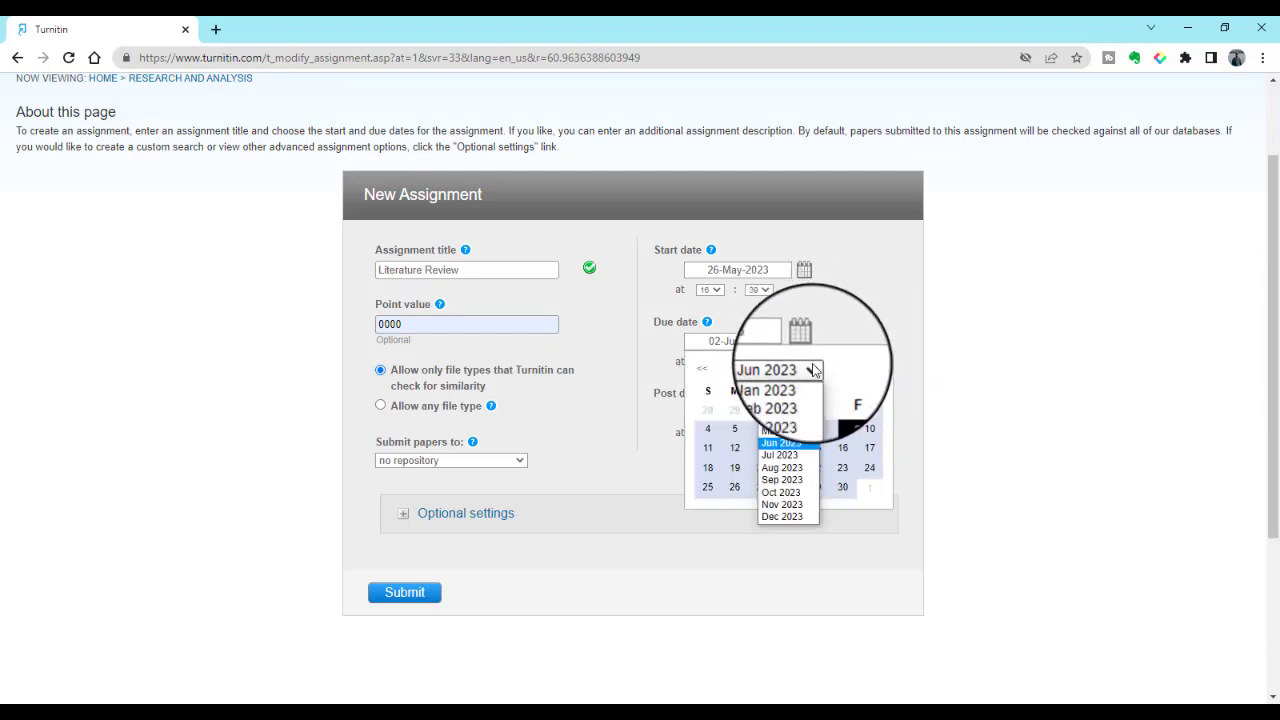
click(789, 517)
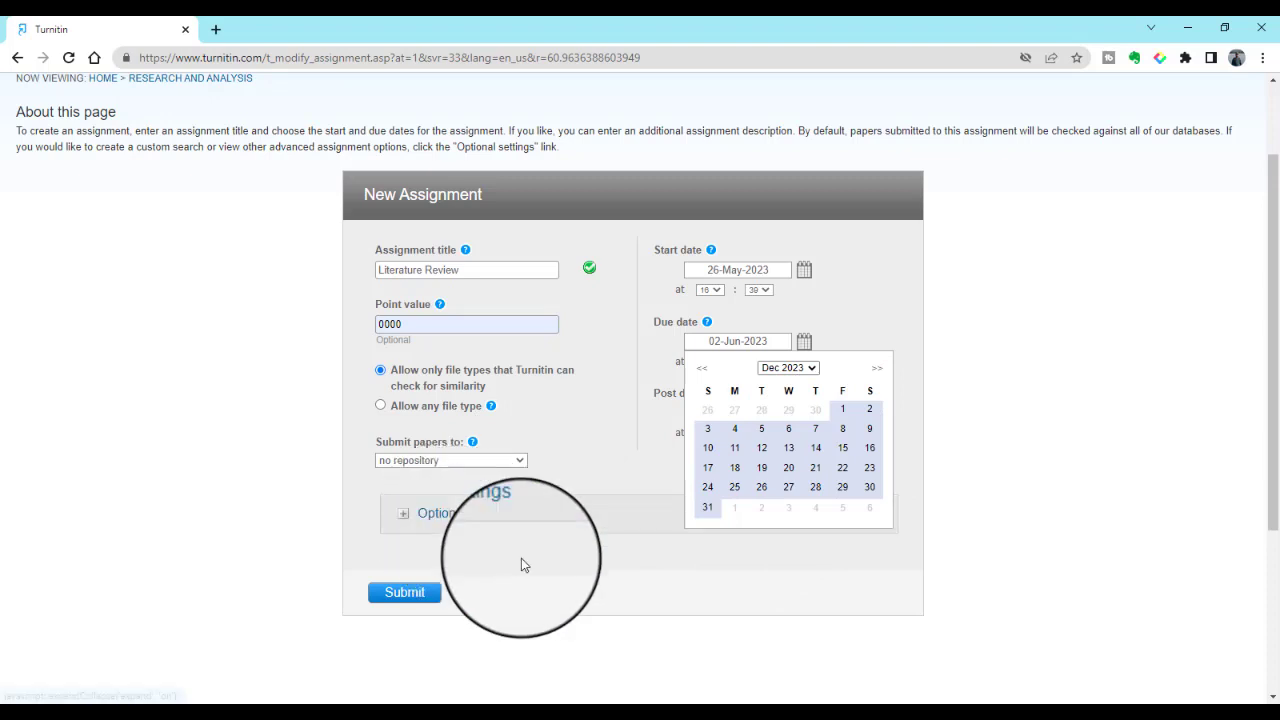
Step: Expand the optional settings and review the similarity report timing and small-source exclusion options, keeping "immediately first report is final" and no small-source exclusion
click(400, 514)
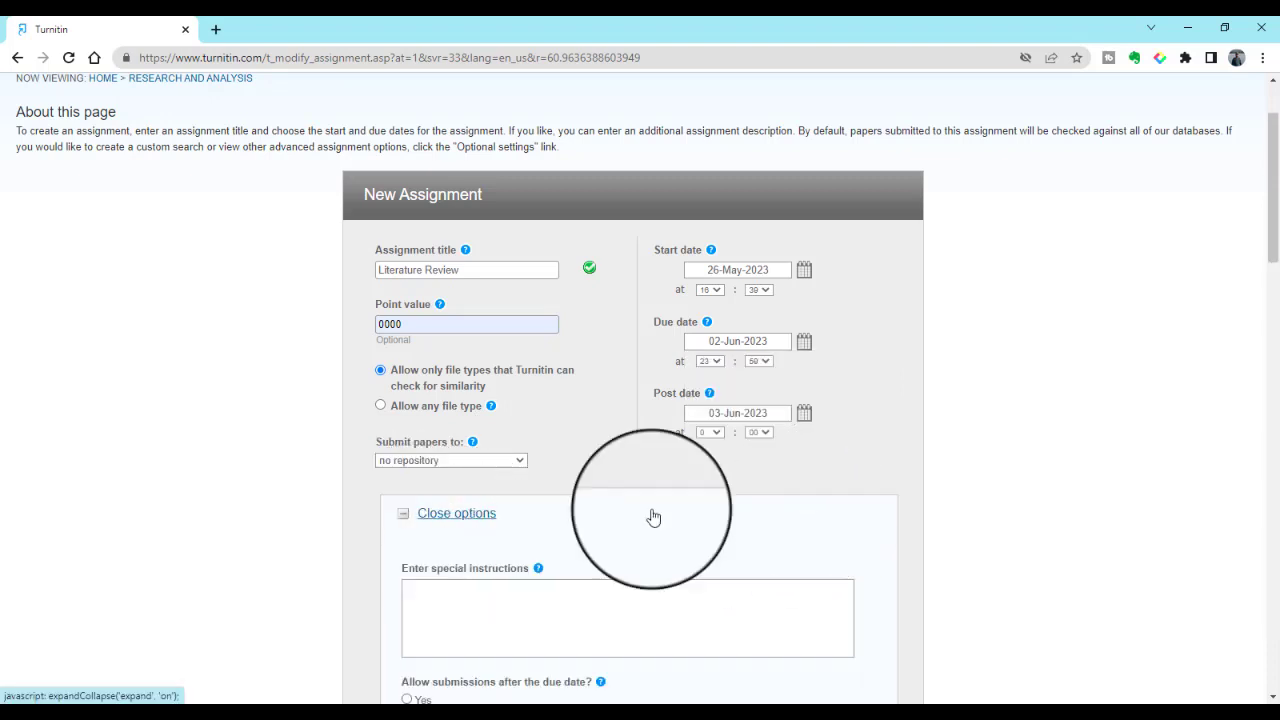
drag(1274, 175, 1278, 253)
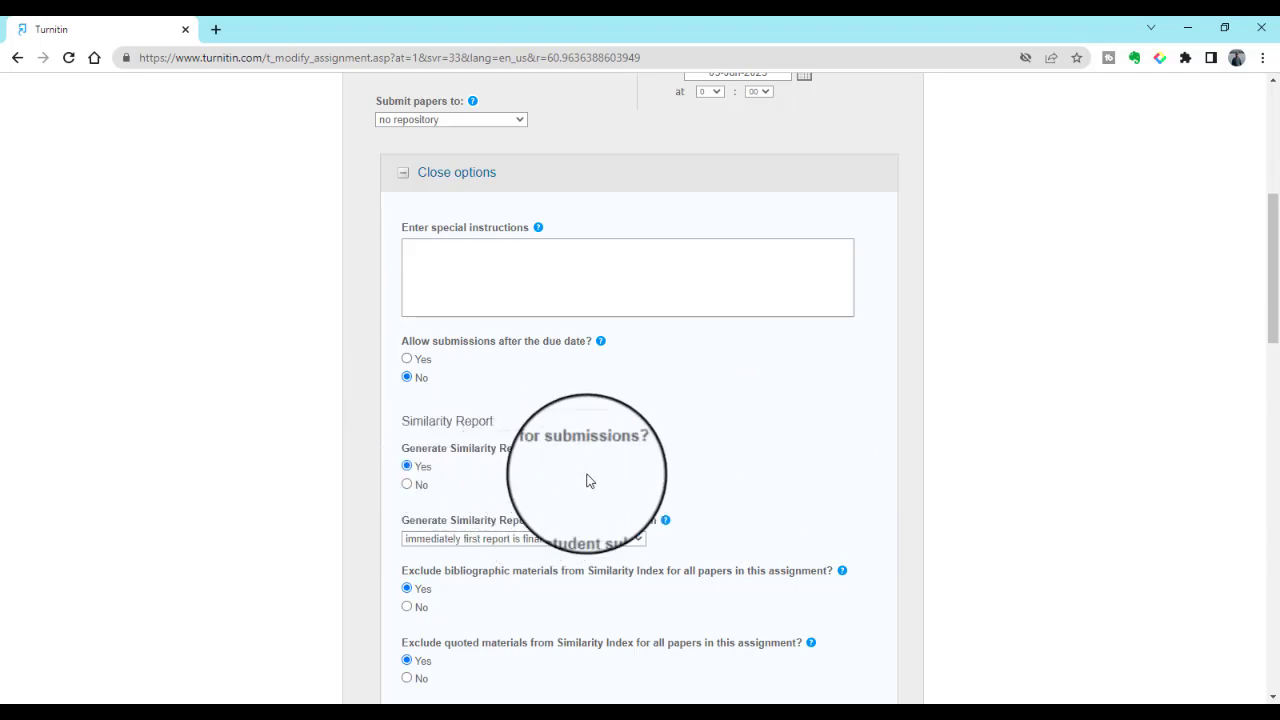
drag(1271, 214, 1271, 320)
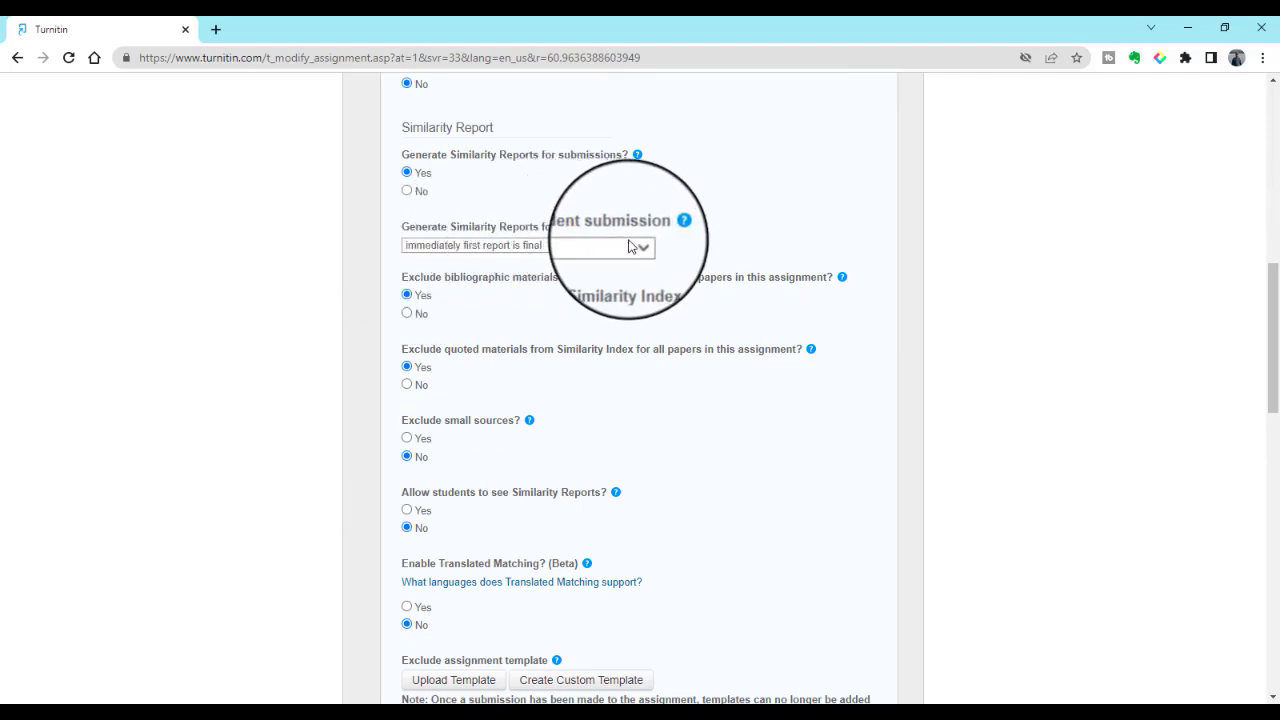
click(541, 249)
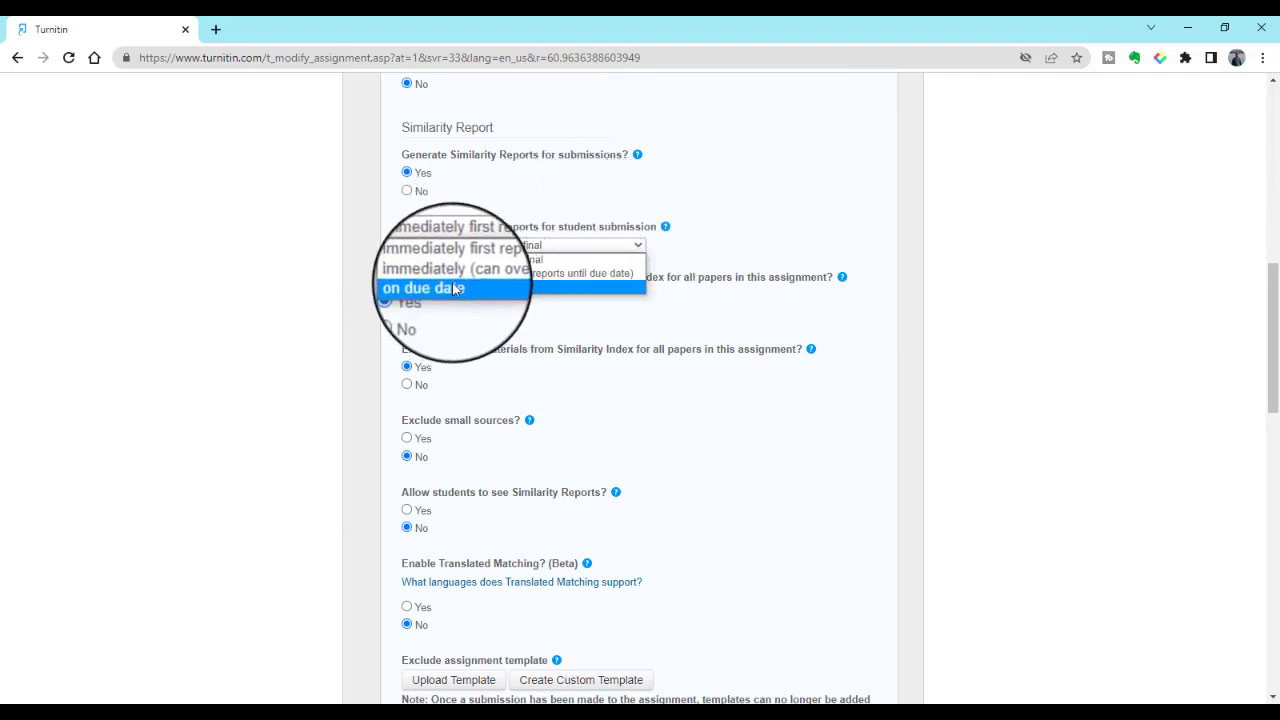
click(508, 311)
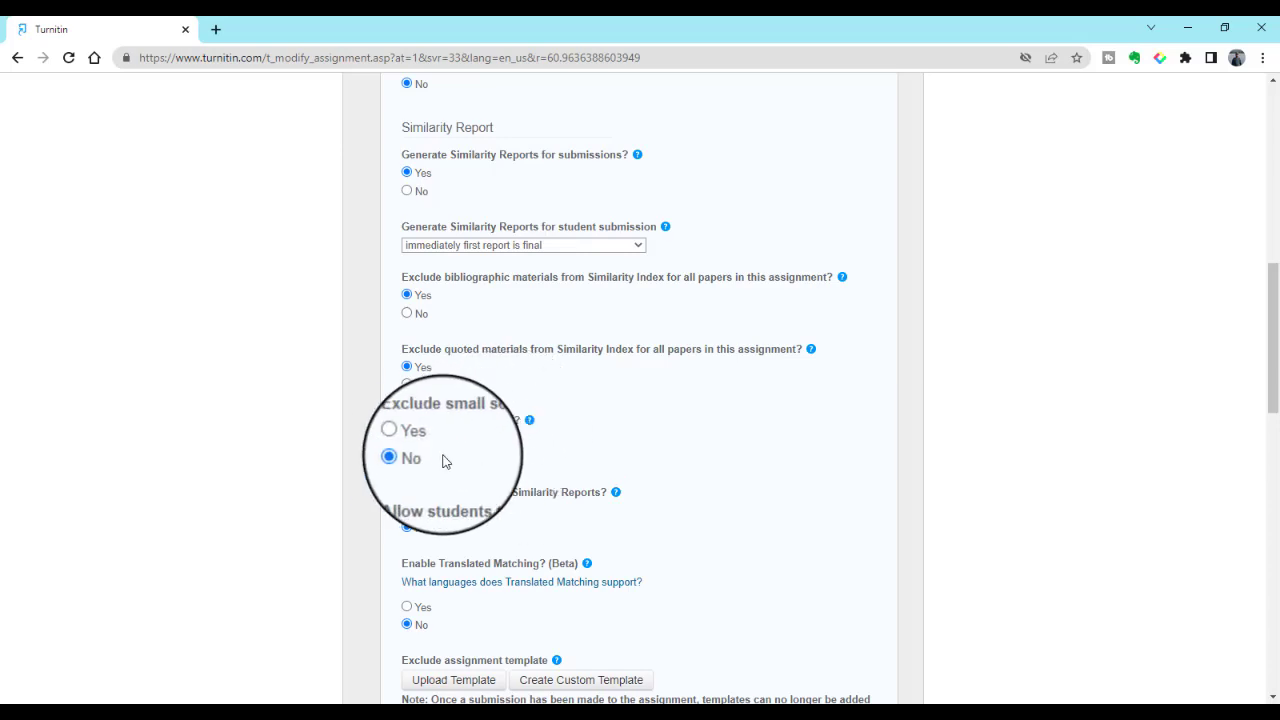
click(407, 440)
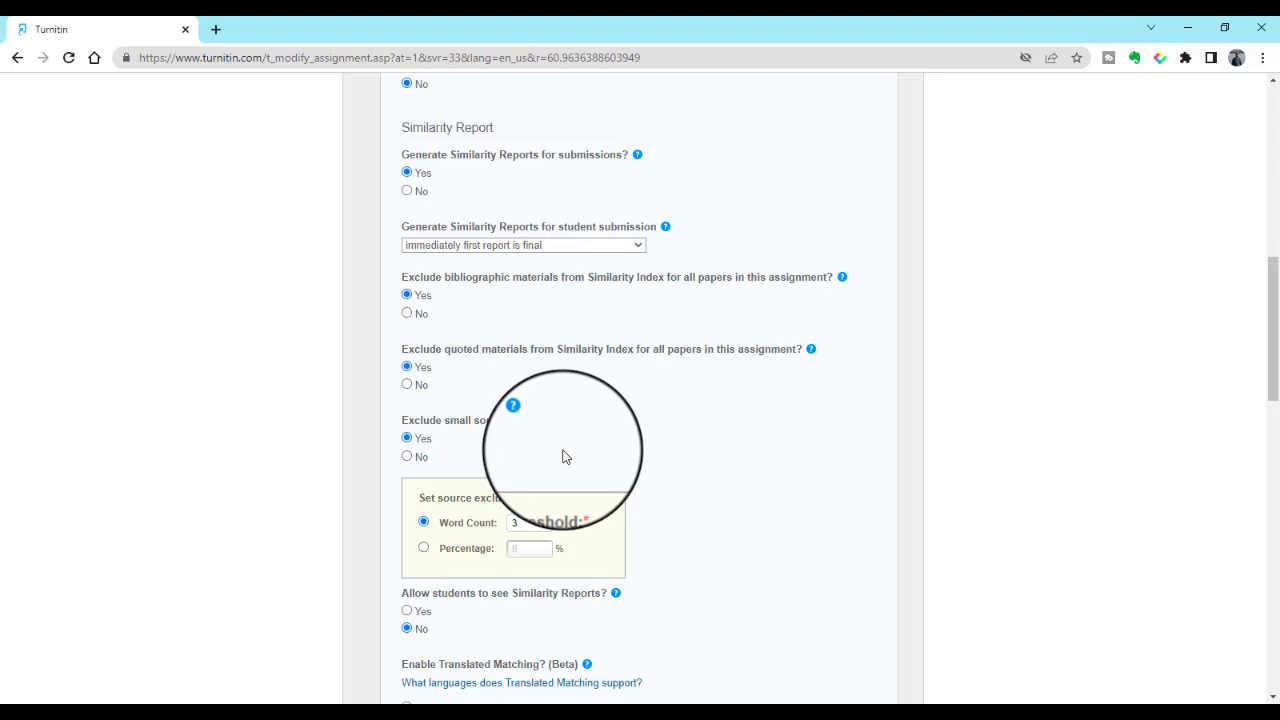
click(407, 457)
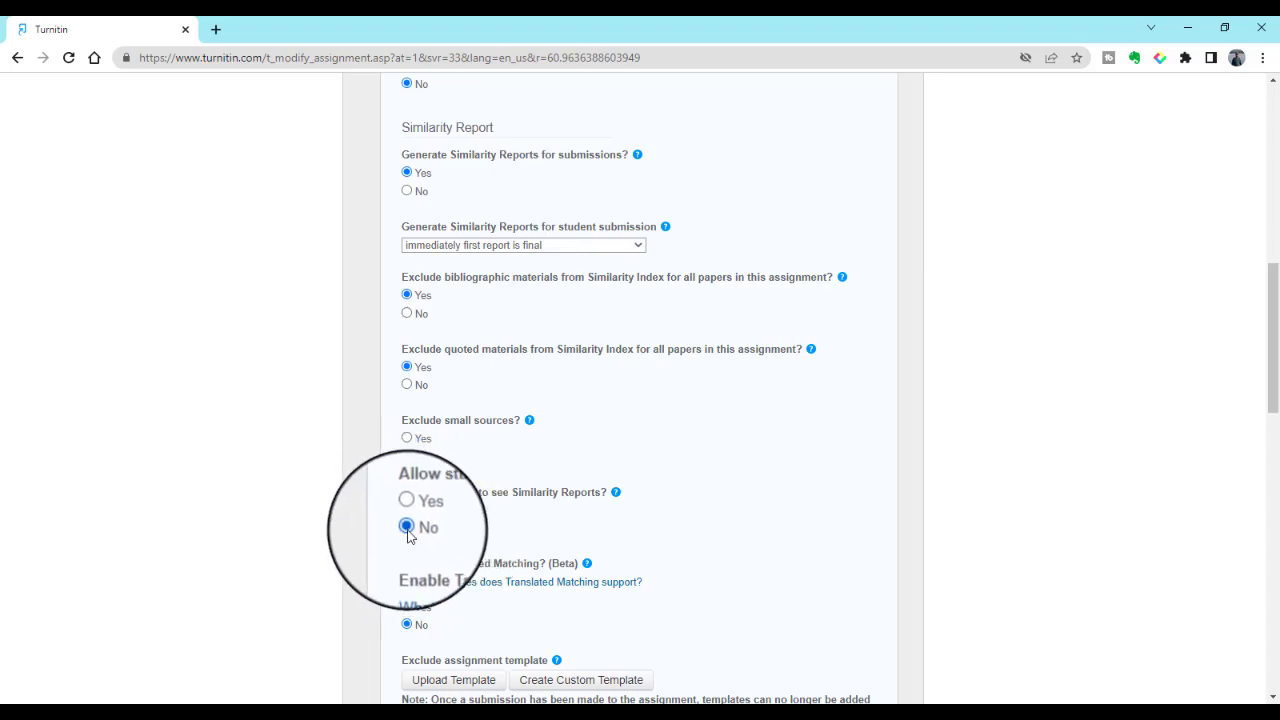
Step: Review the remaining optional settings down to the e-rater options, then submit the Literature Review assignment
drag(1254, 383, 1254, 453)
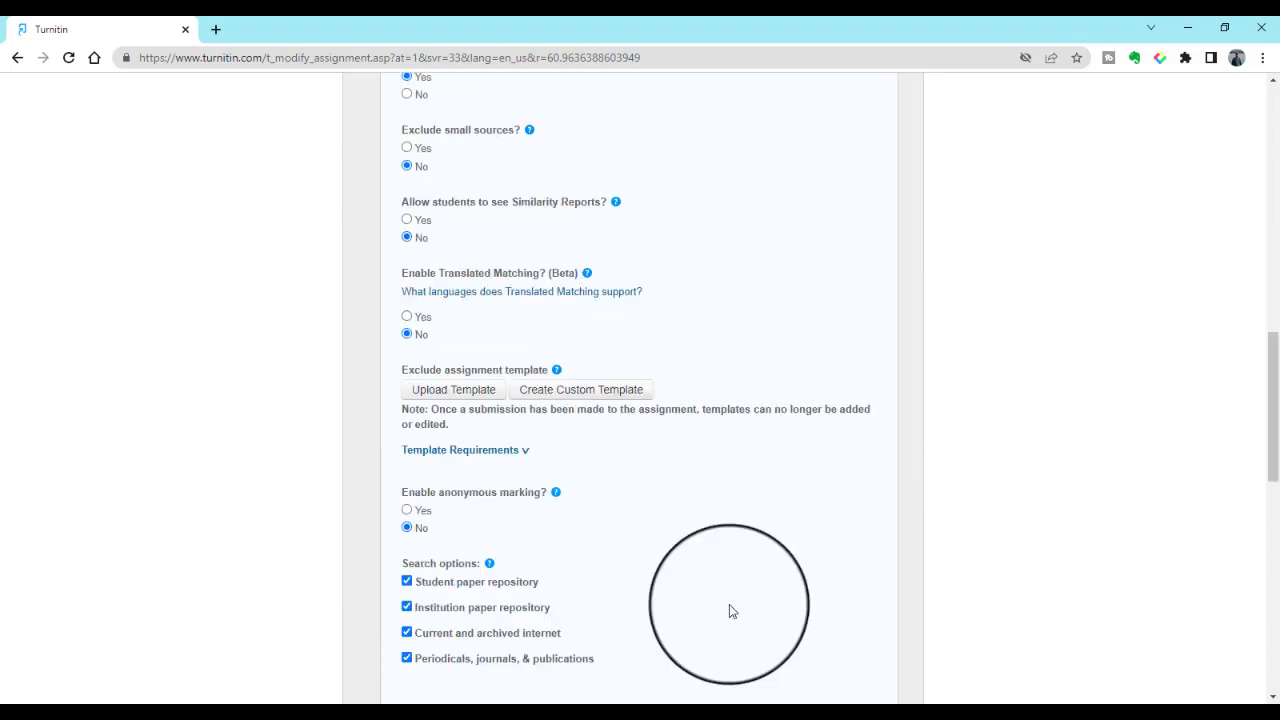
drag(1260, 372, 1246, 417)
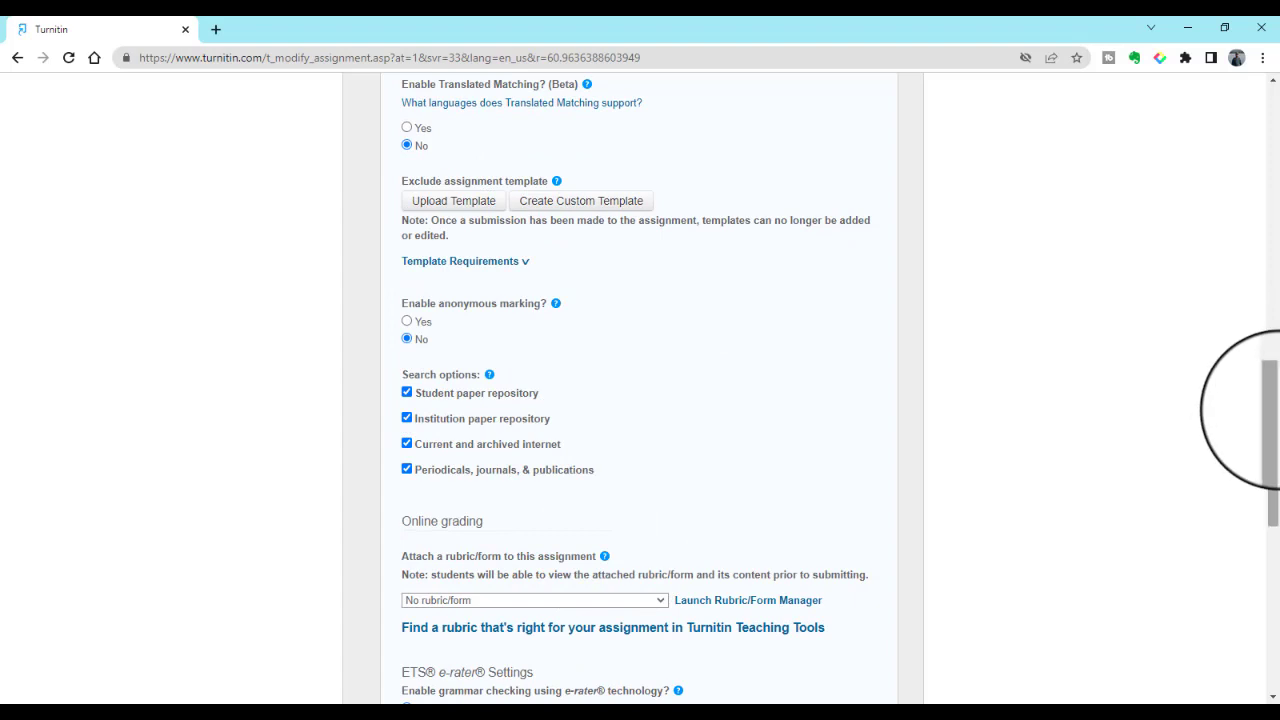
drag(1266, 415, 1262, 315)
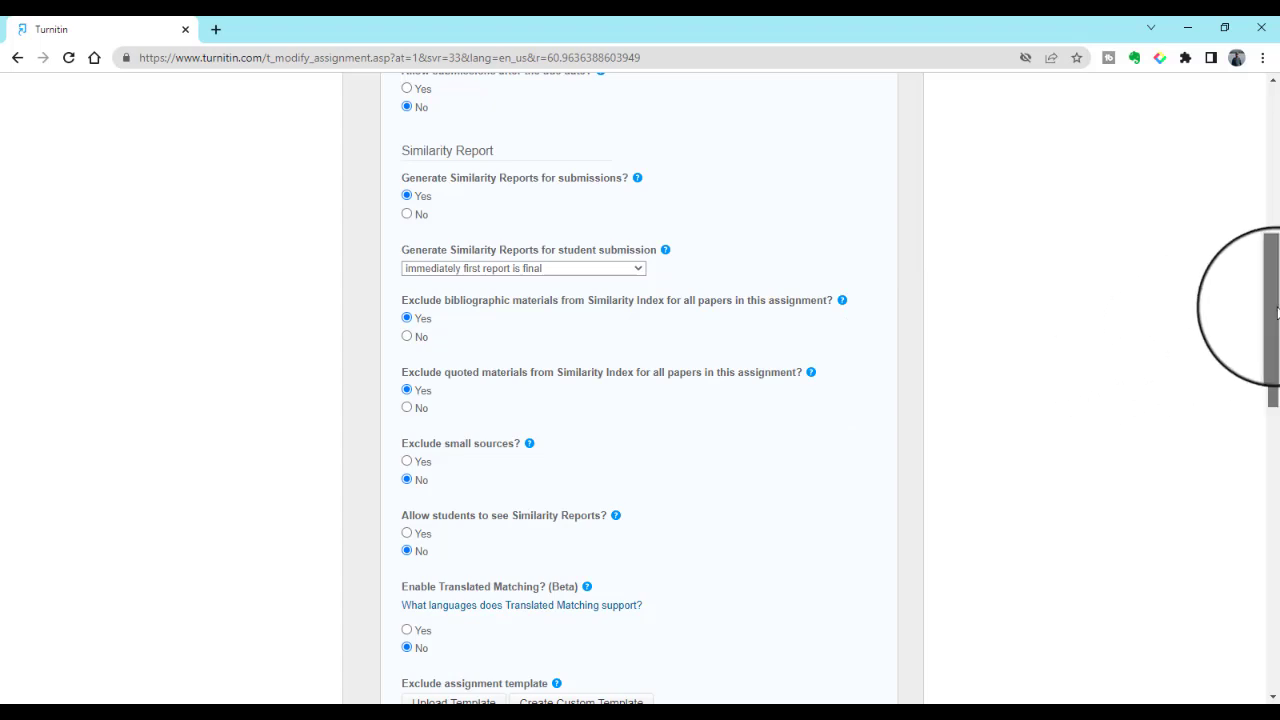
drag(1268, 325, 1271, 571)
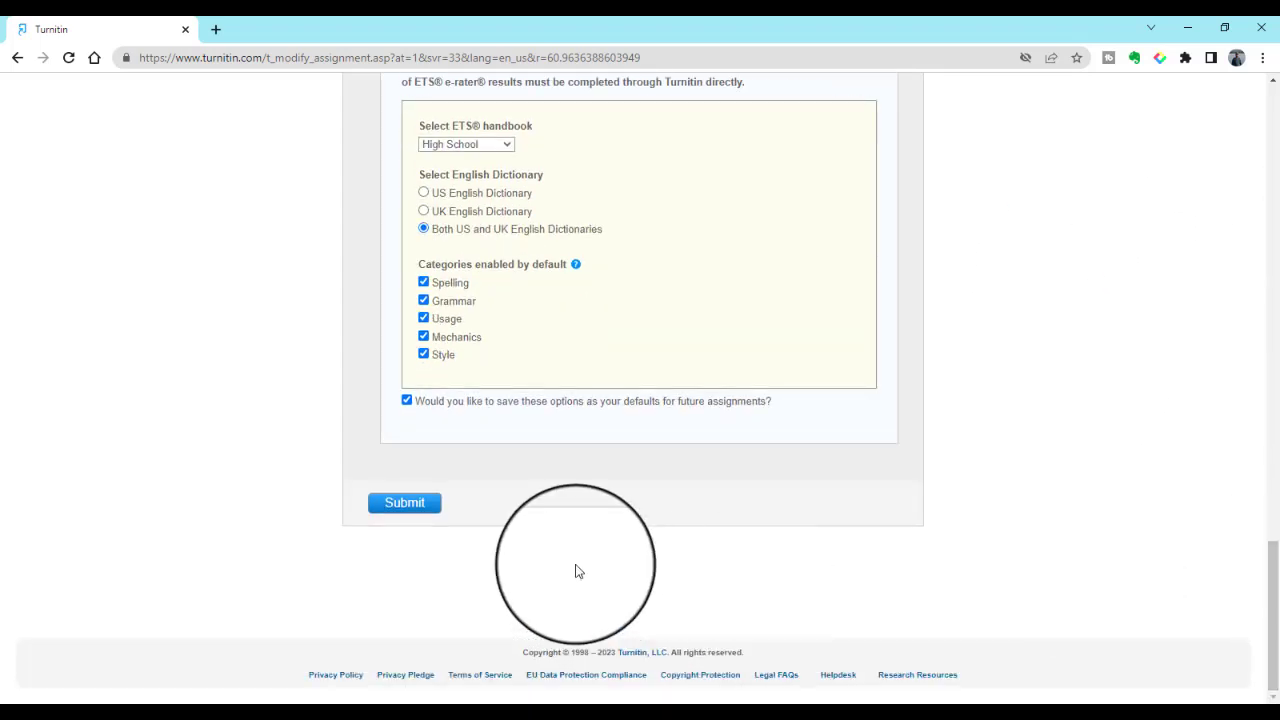
click(404, 505)
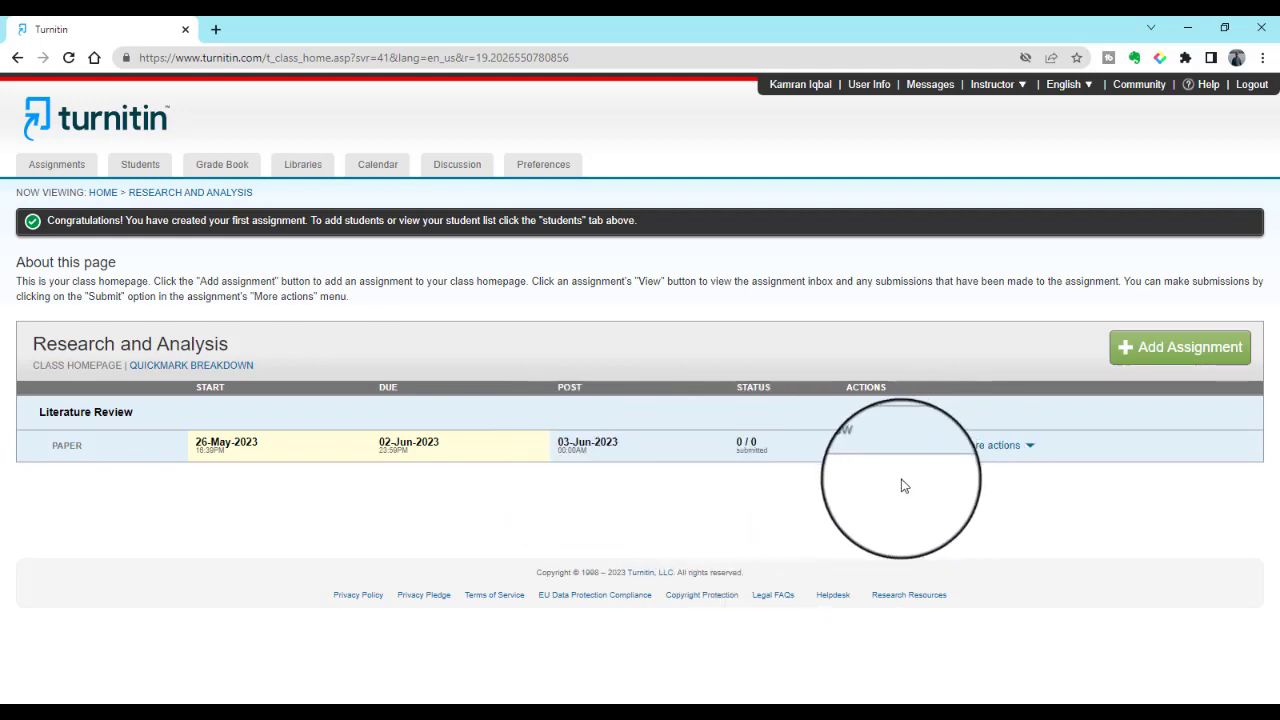
Step: Start a single file submission in the Literature Review assignment with the author's first and last name and the title "Literature review-1"
click(857, 447)
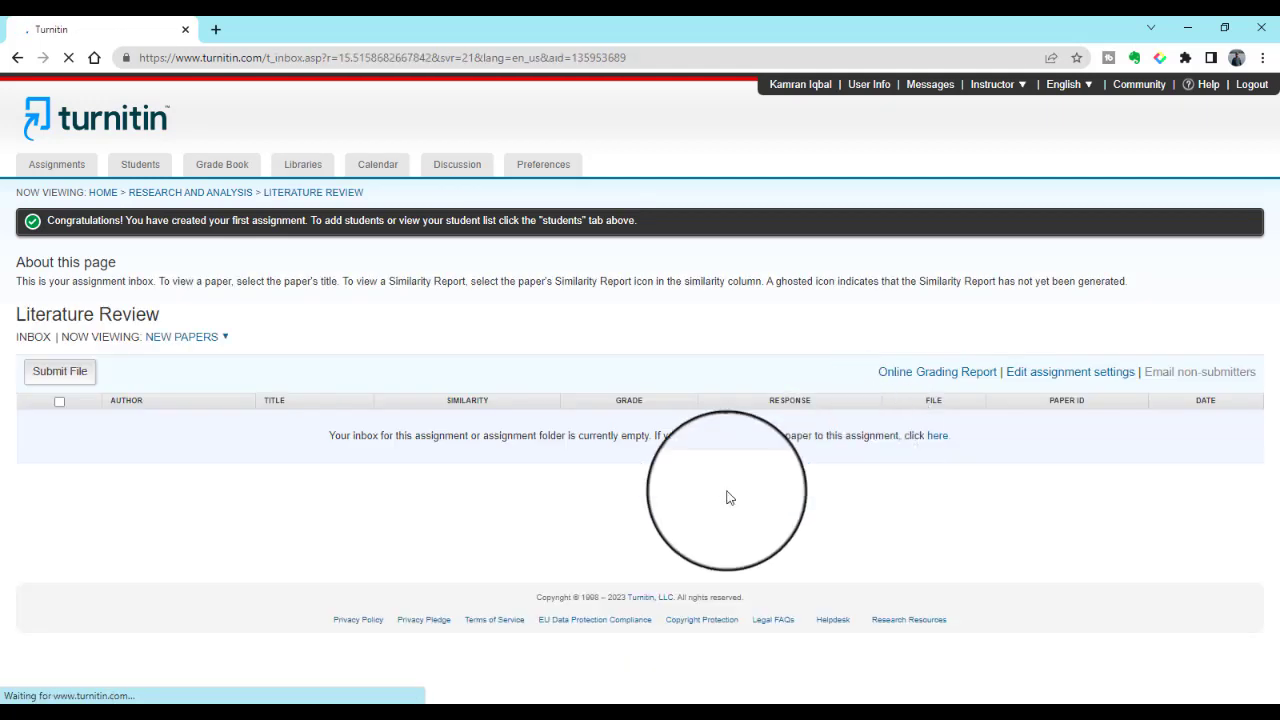
click(75, 376)
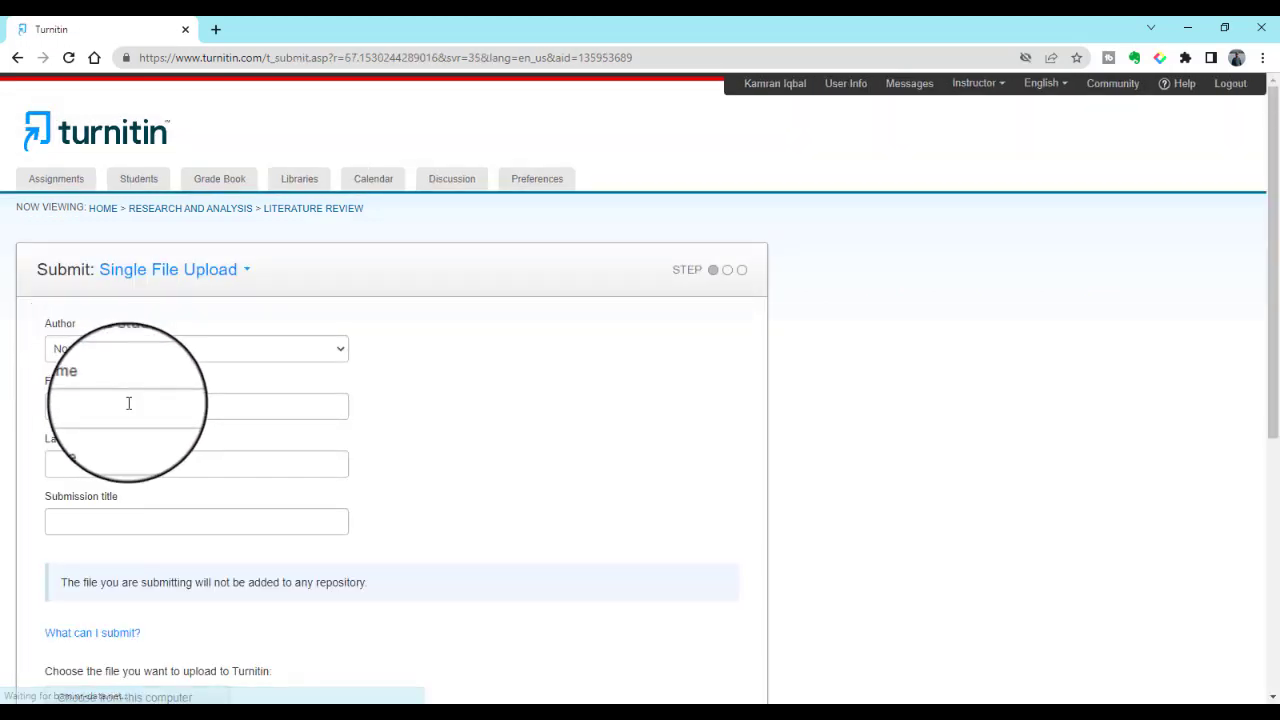
click(129, 404)
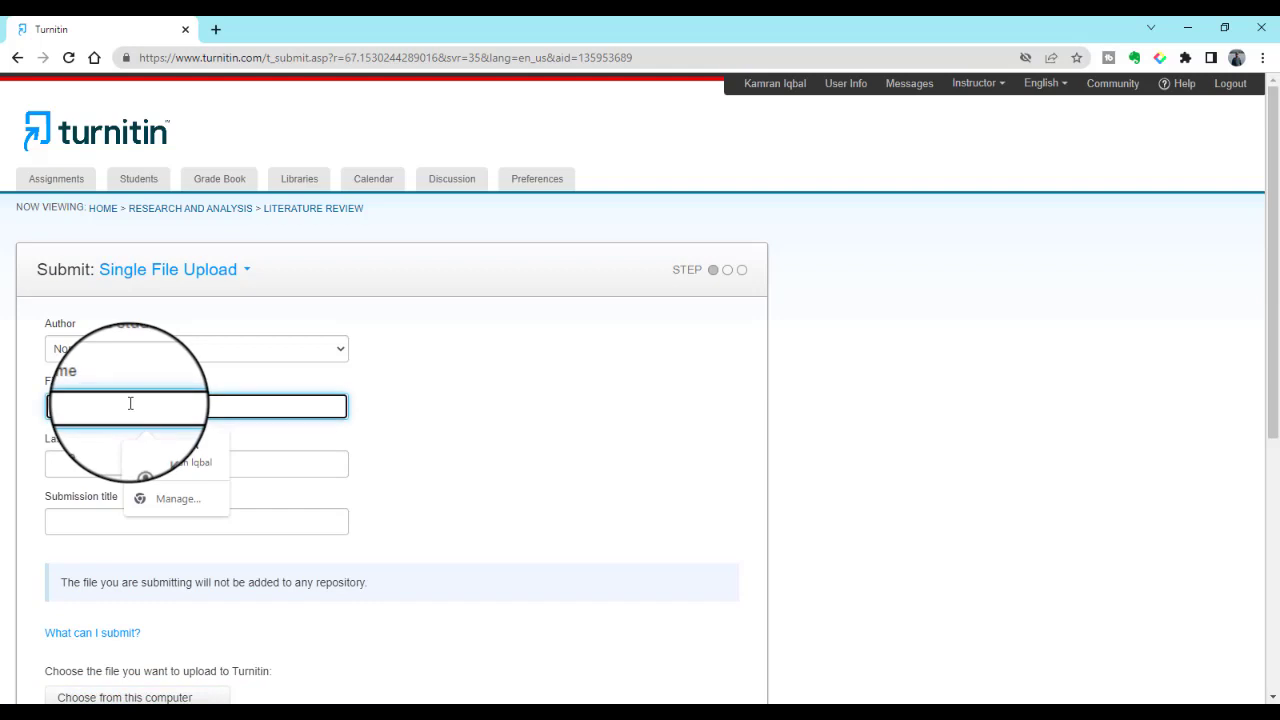
text(d)
key(Tab)
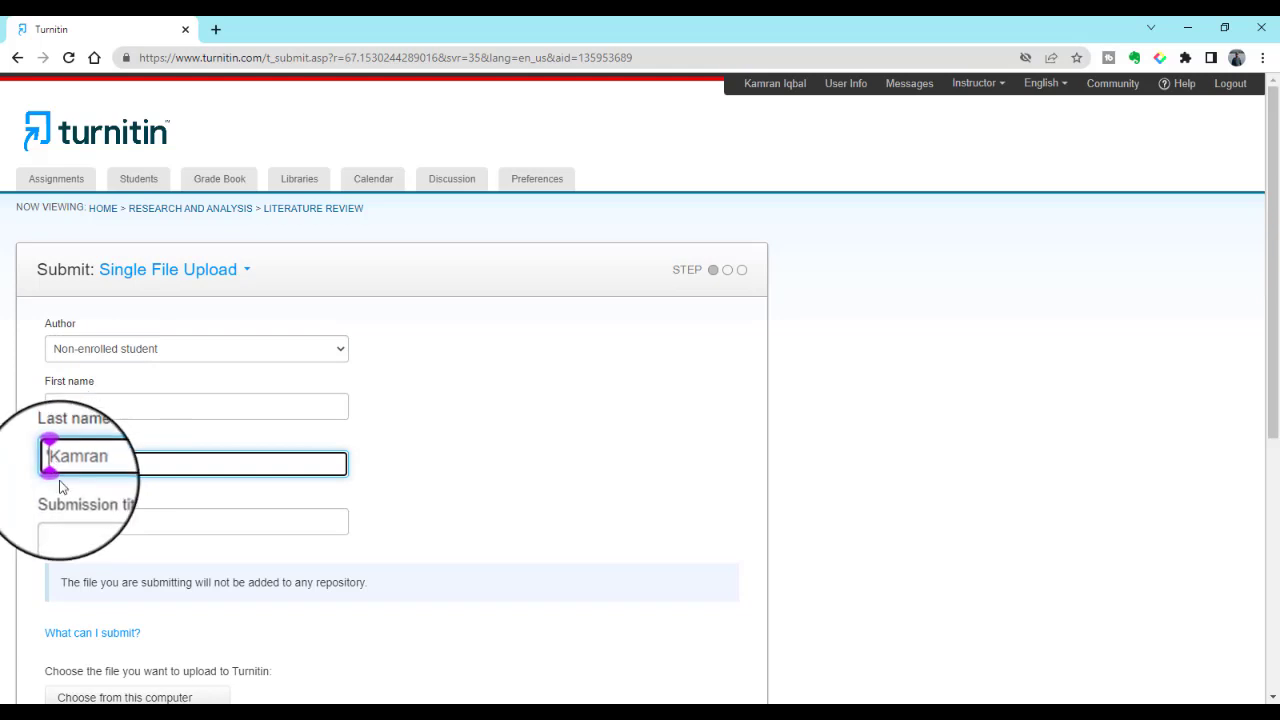
click(99, 524)
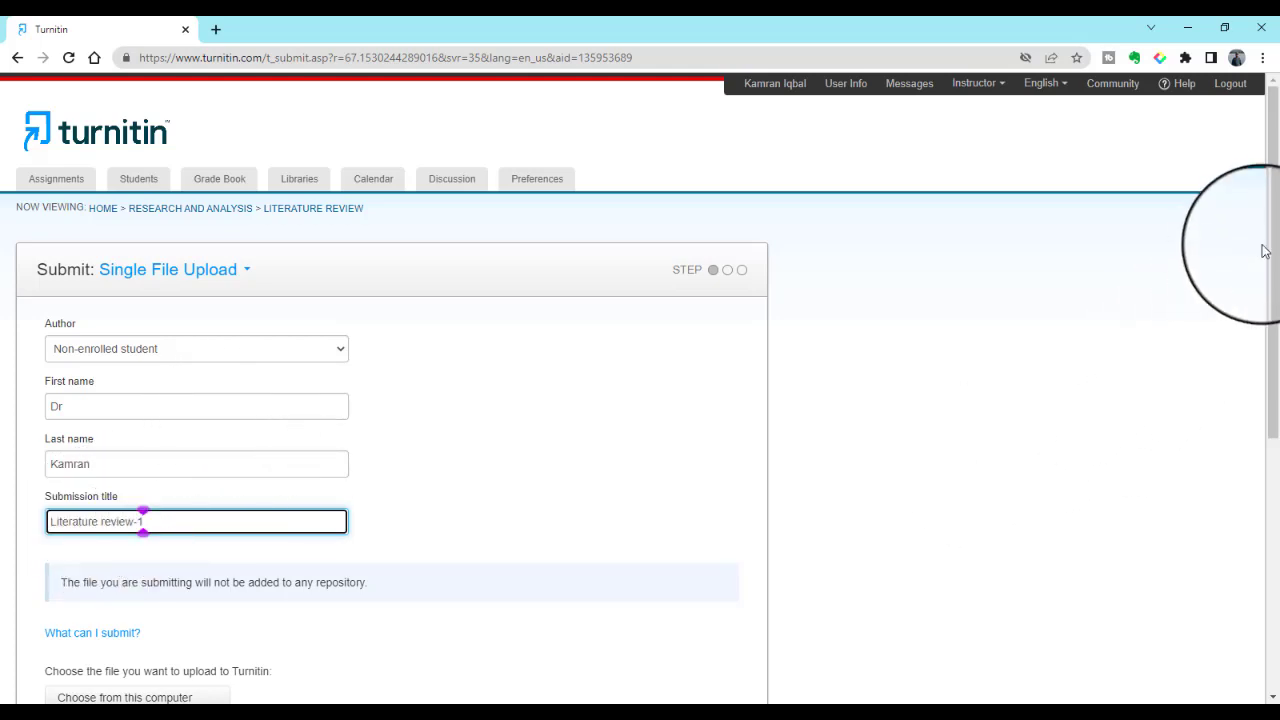
Step: Choose Bard Experiment.docx from this computer as the submission file, upload it and confirm the submission
drag(1273, 252, 1275, 355)
click(214, 519)
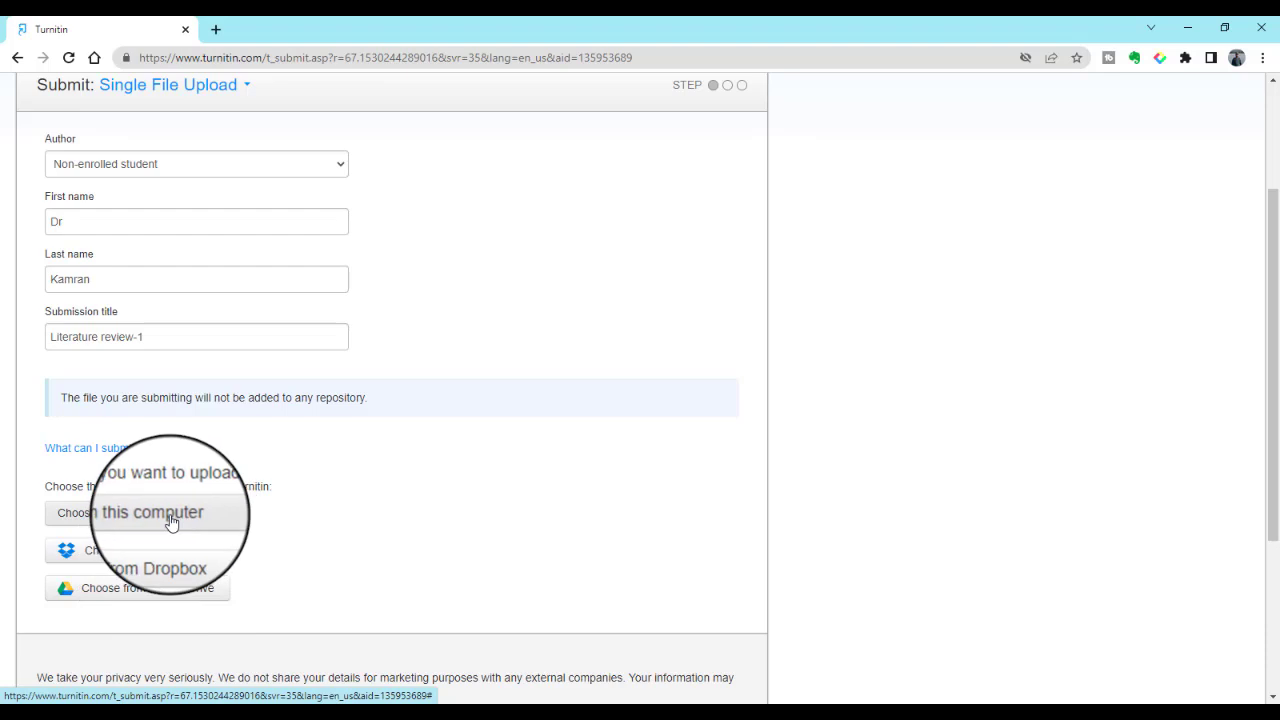
click(166, 517)
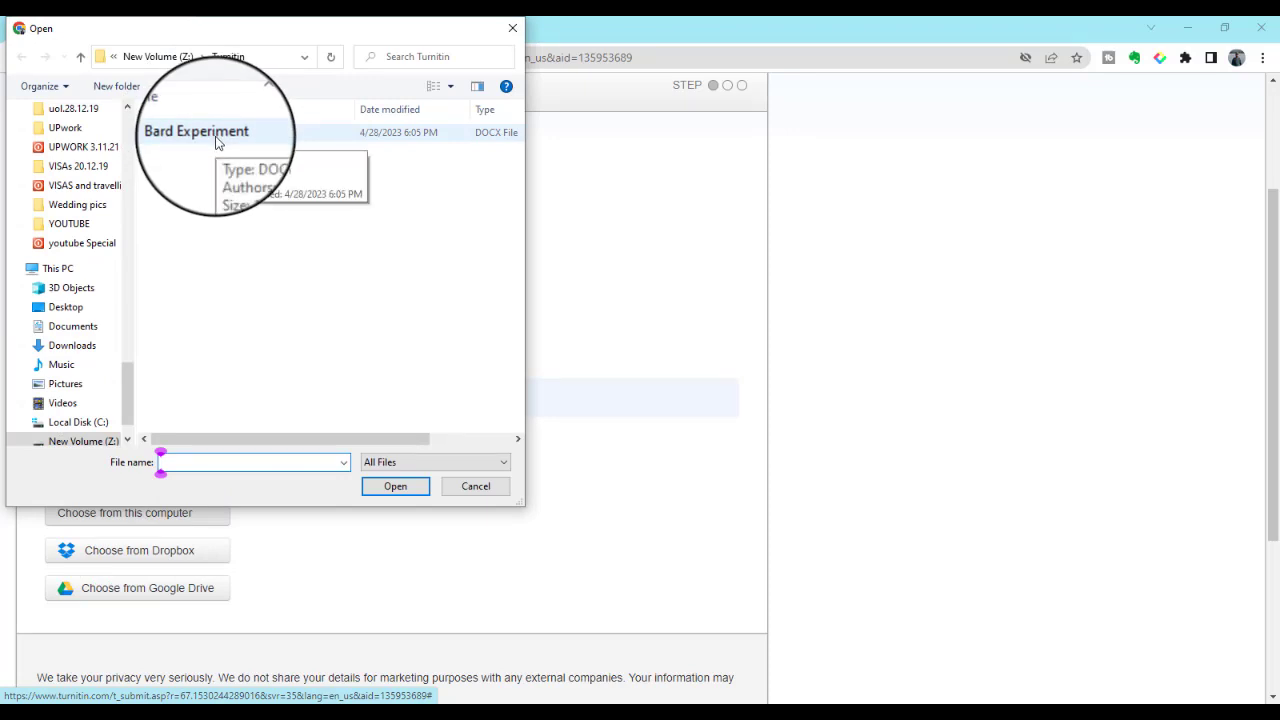
double_click(214, 140)
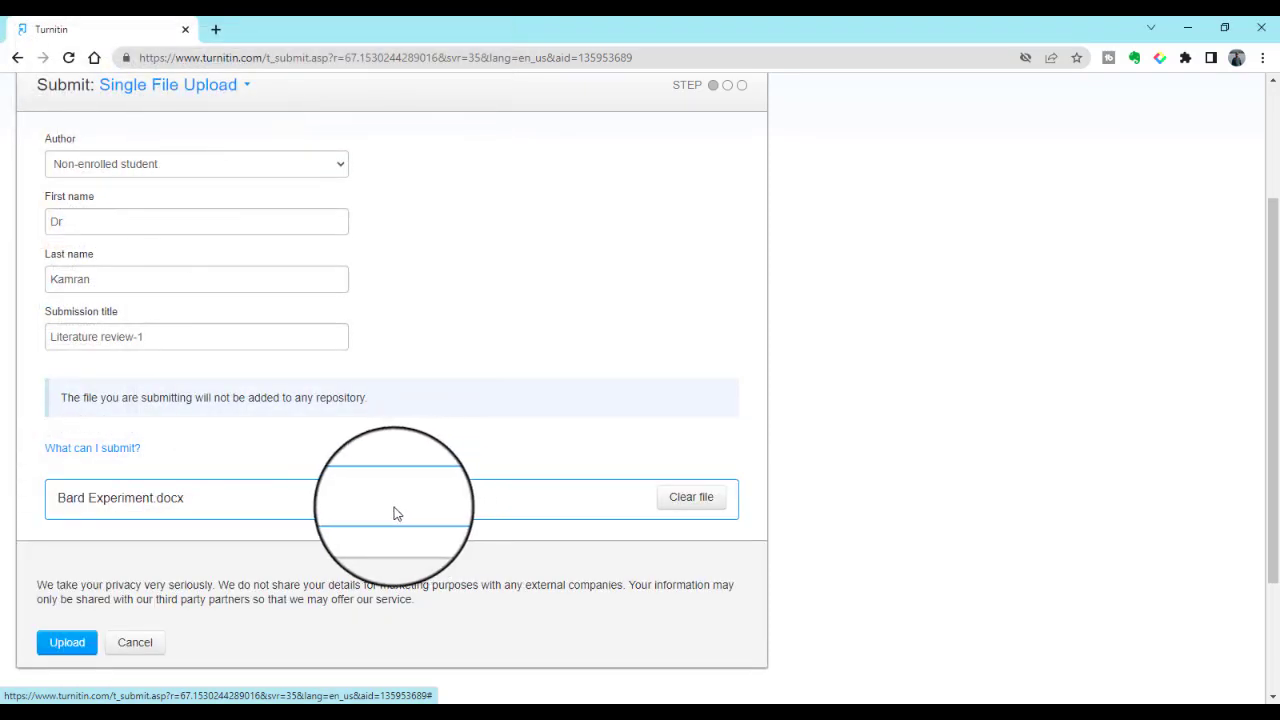
click(68, 645)
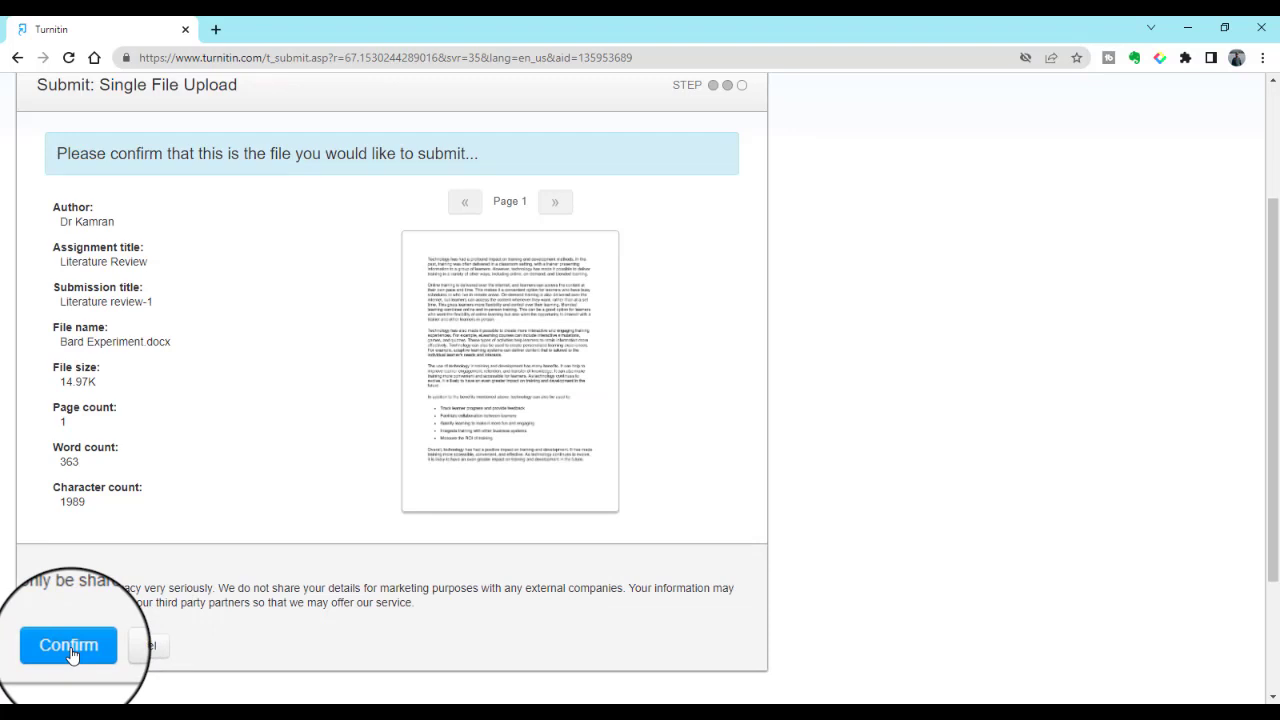
click(70, 652)
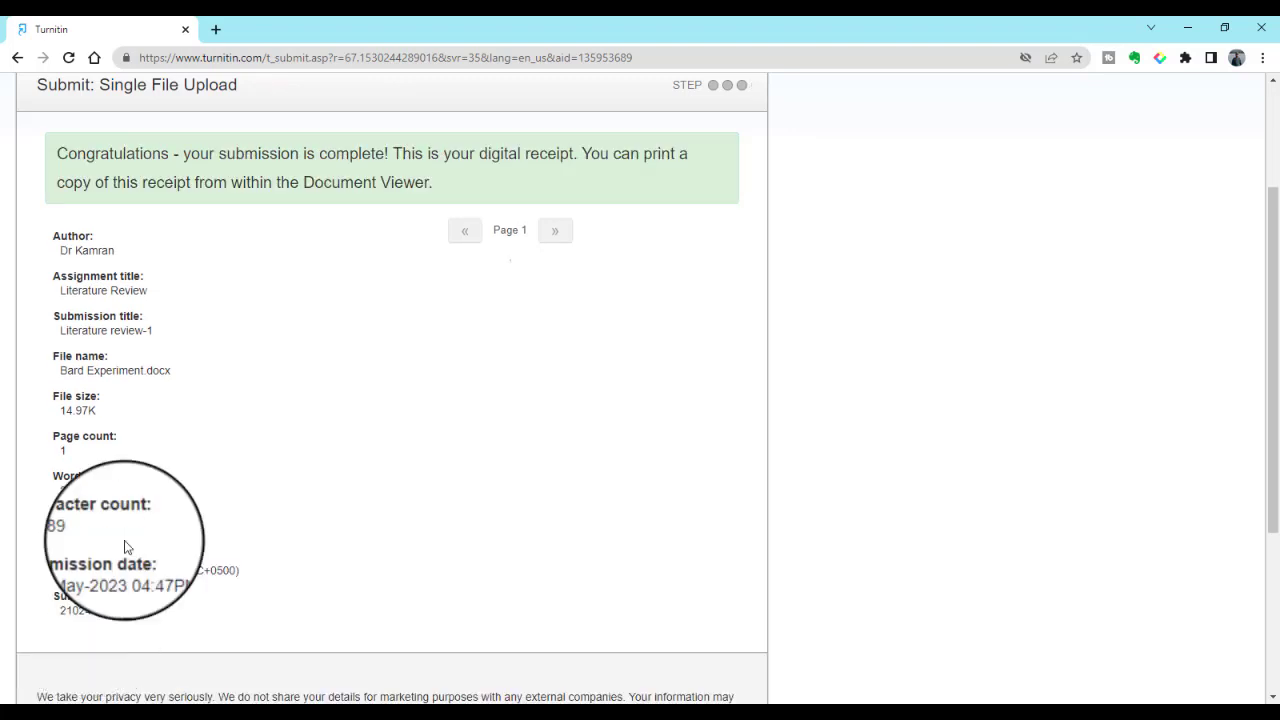
Step: Return to the assignment inbox, open the similarity report for Literature review-1 and examine its match overview and highlighted text
scroll(371, 443, down, 2)
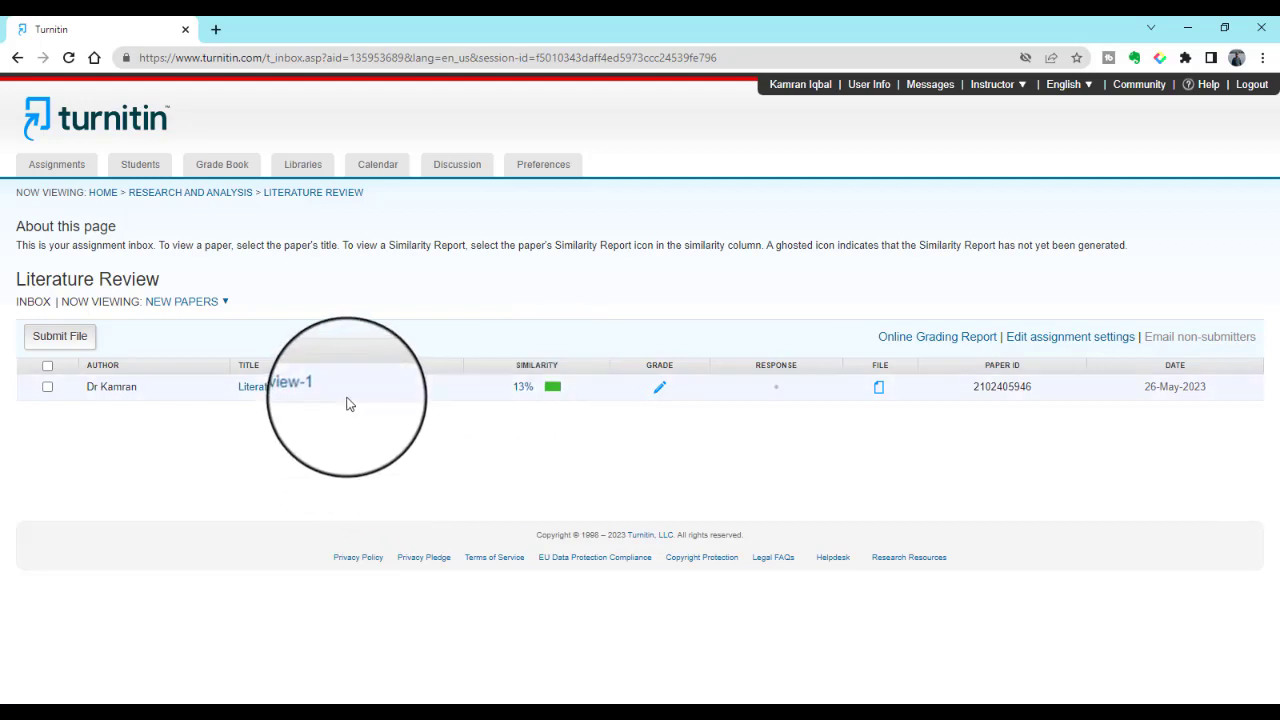
click(553, 388)
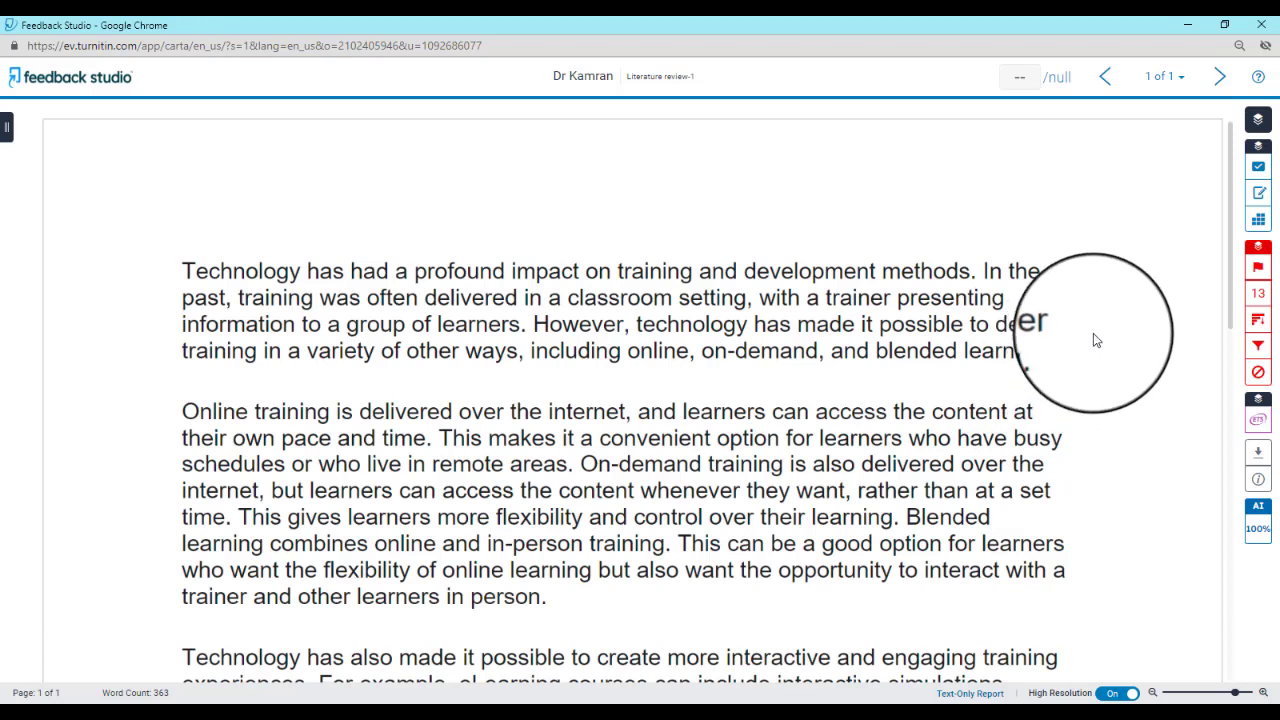
click(1258, 296)
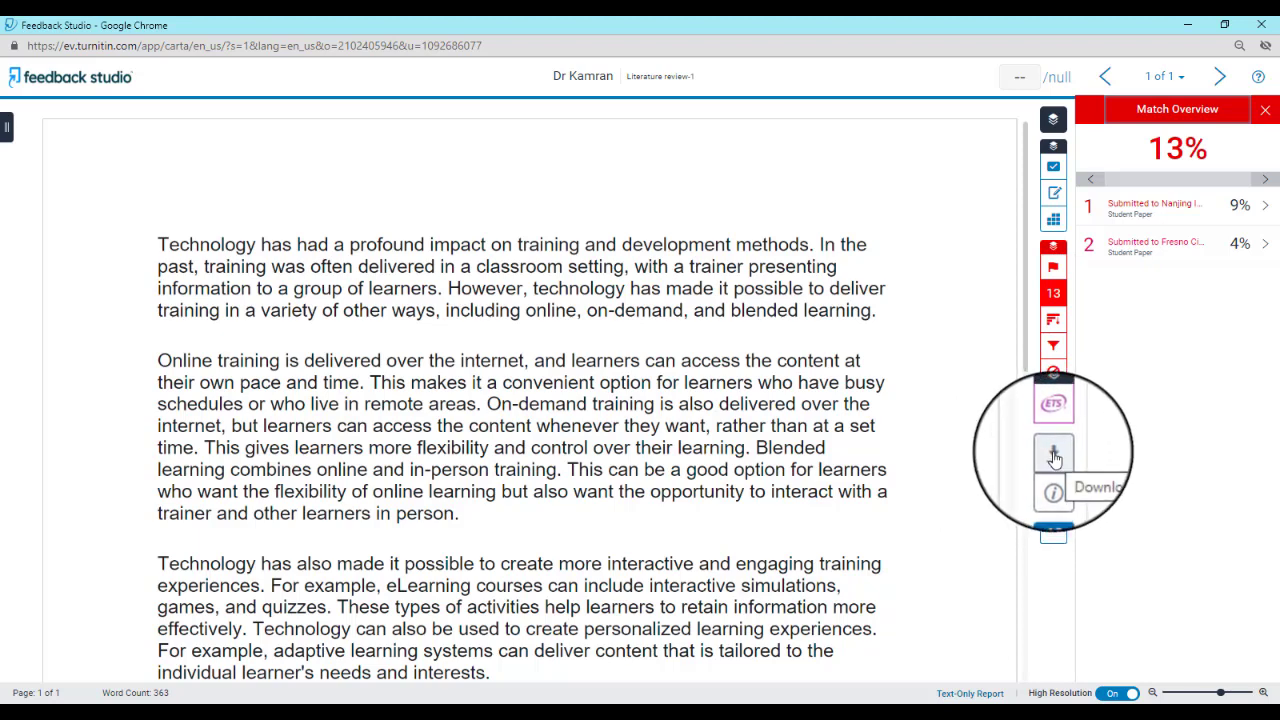
scroll(1054, 457, down, 2)
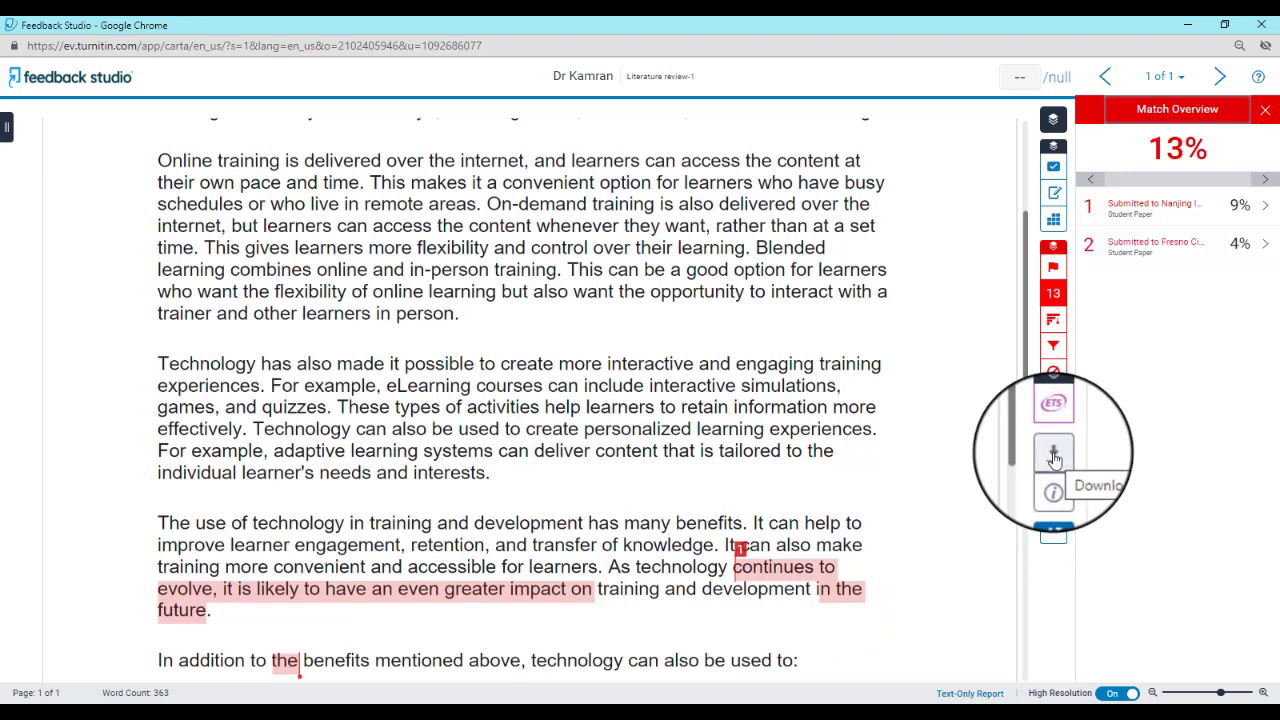
Step: Download the current view of the similarity report as a PDF, adding "PLagiarism report" to the start of its file name
click(1054, 457)
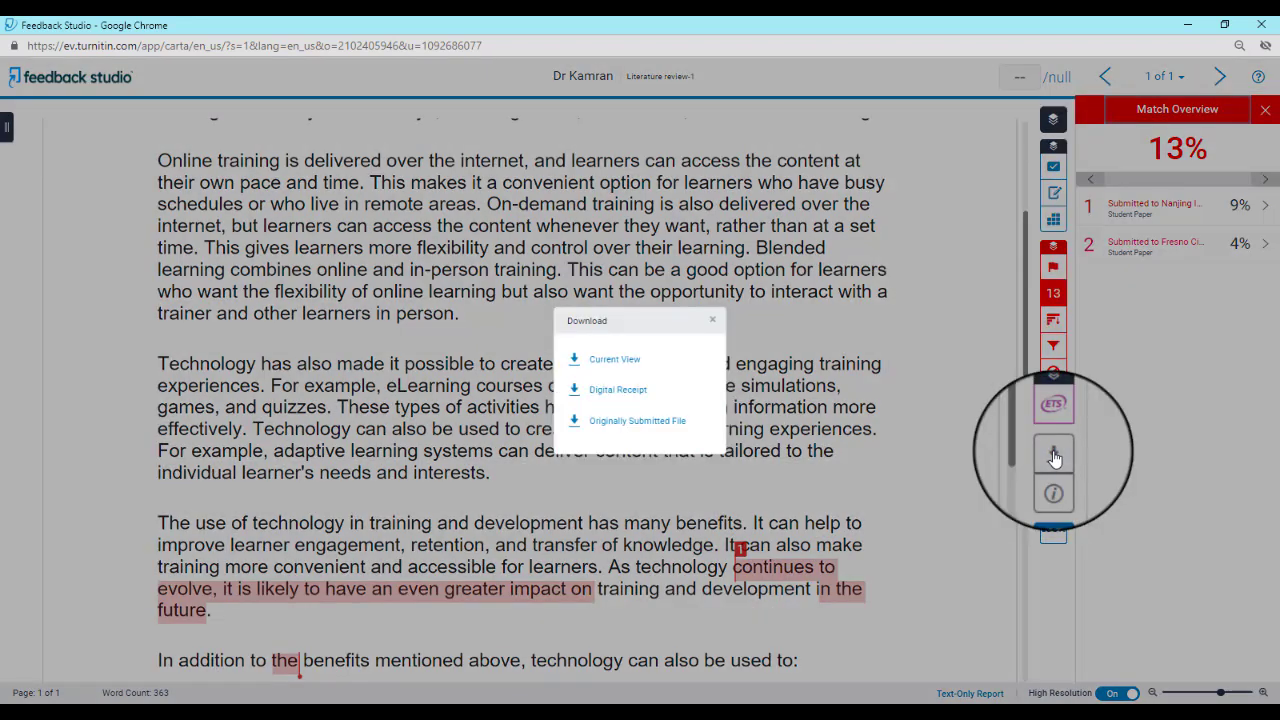
click(619, 363)
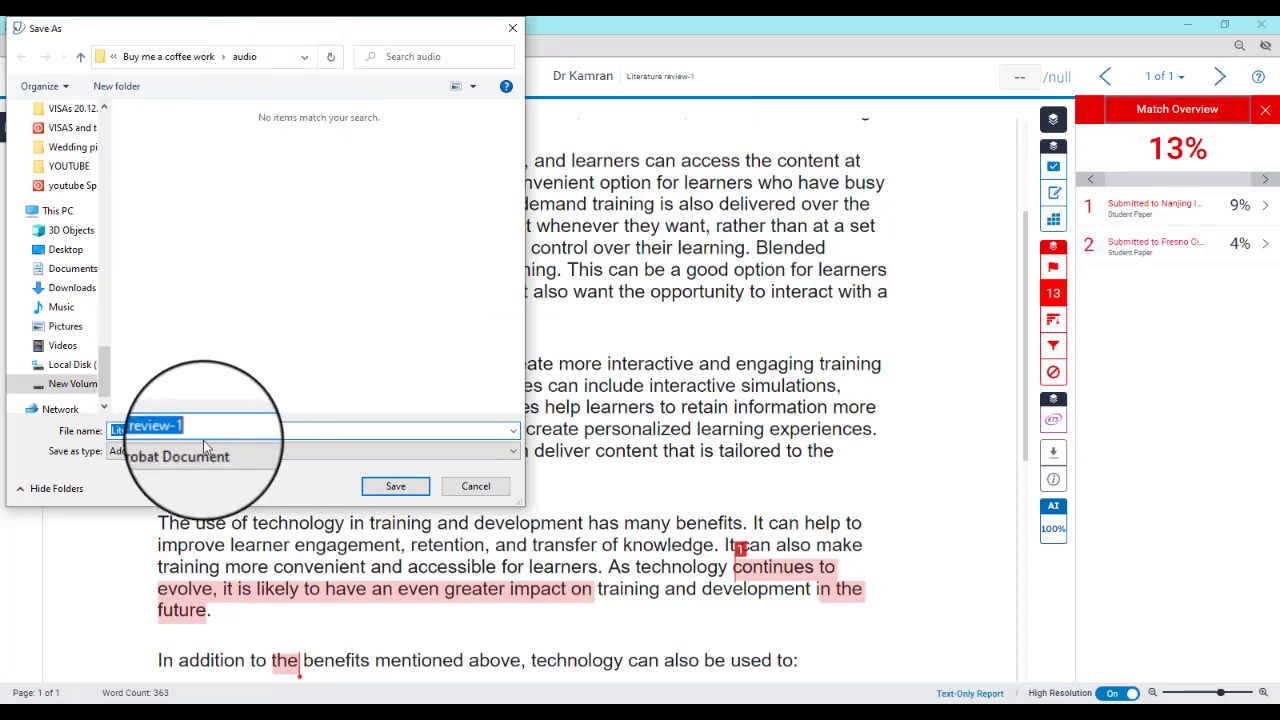
click(112, 430)
text(P)
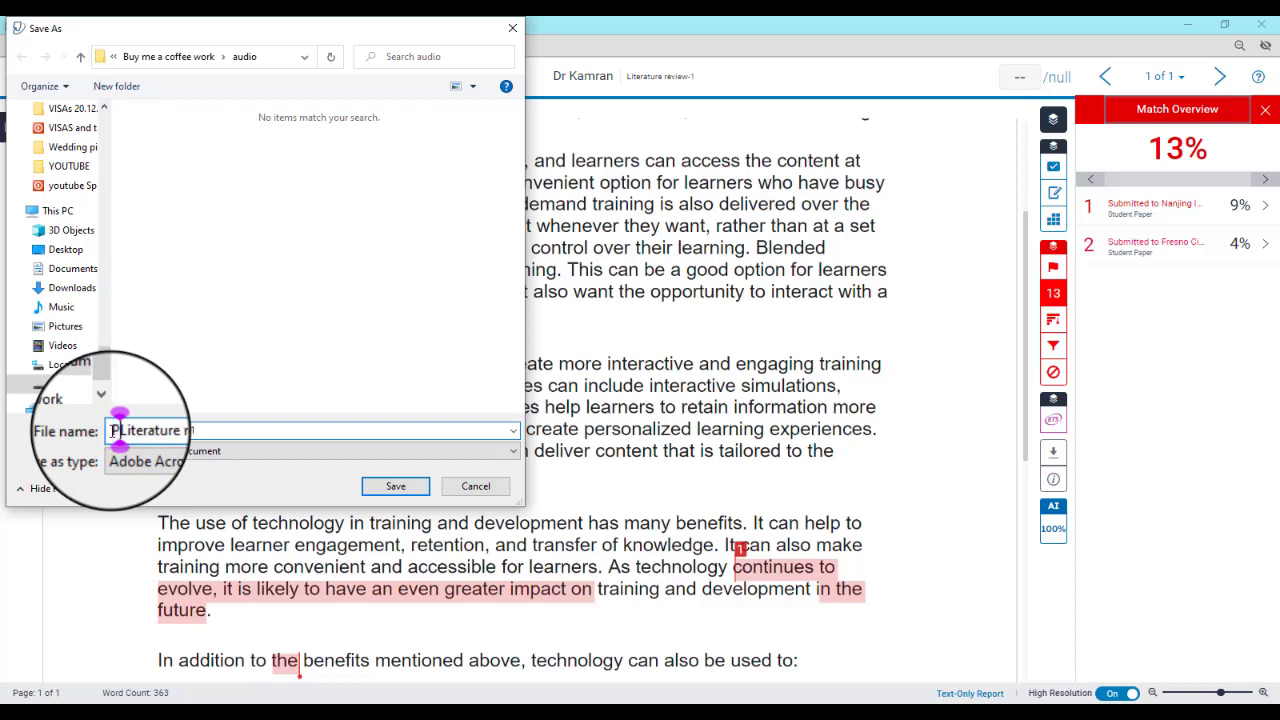
text(Lagiarism report)
click(395, 486)
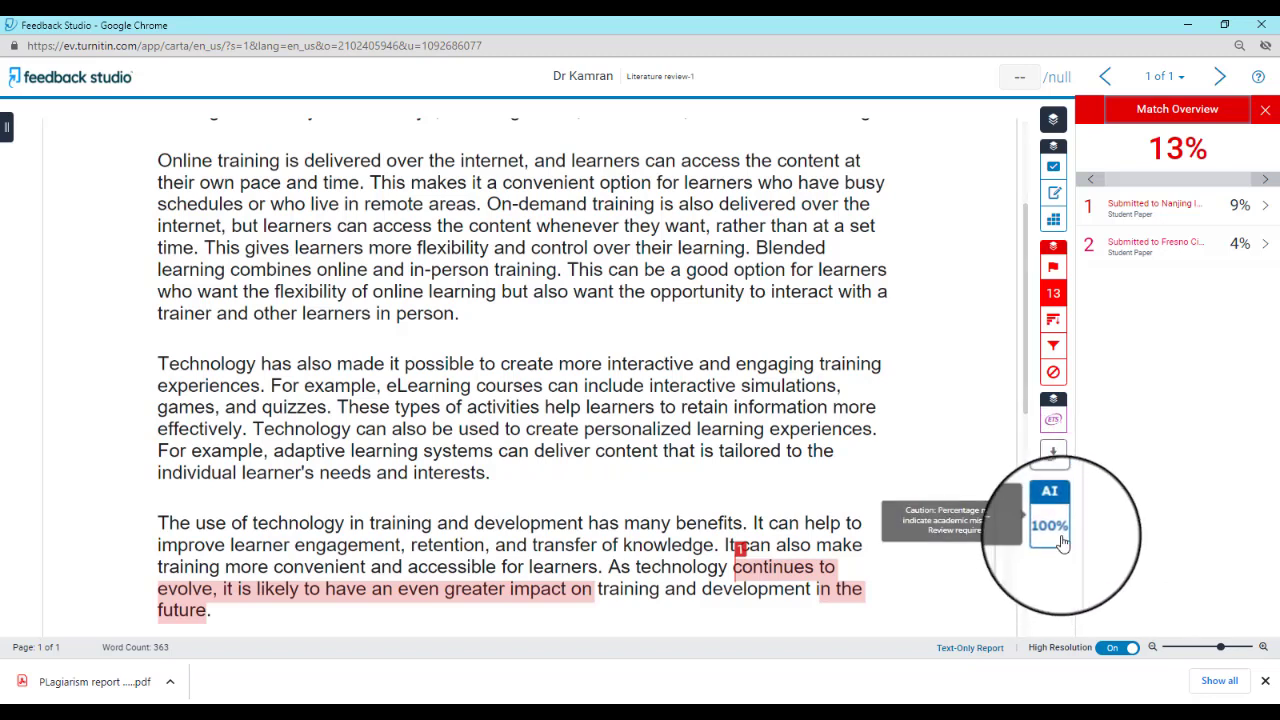
Step: Open the AI writing detection report for the submission and examine the highlighted passages
mouse_move(1055, 534)
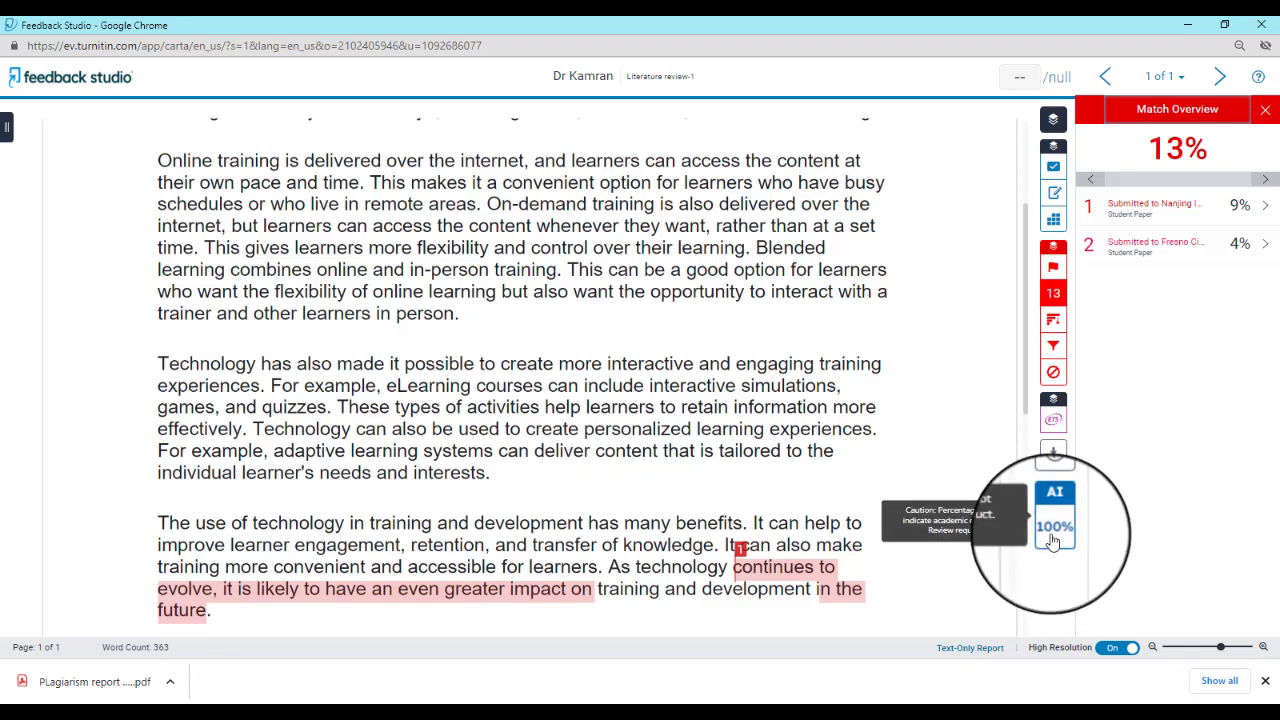
click(1054, 534)
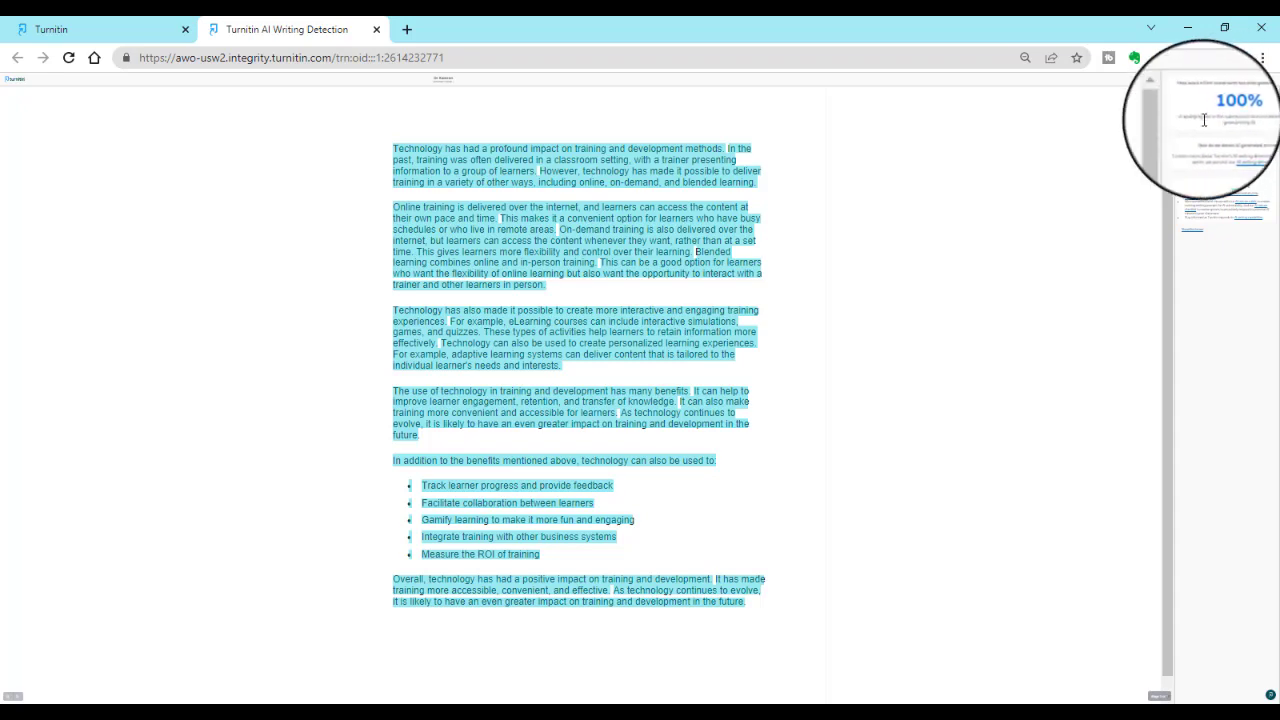
drag(1167, 158, 1171, 214)
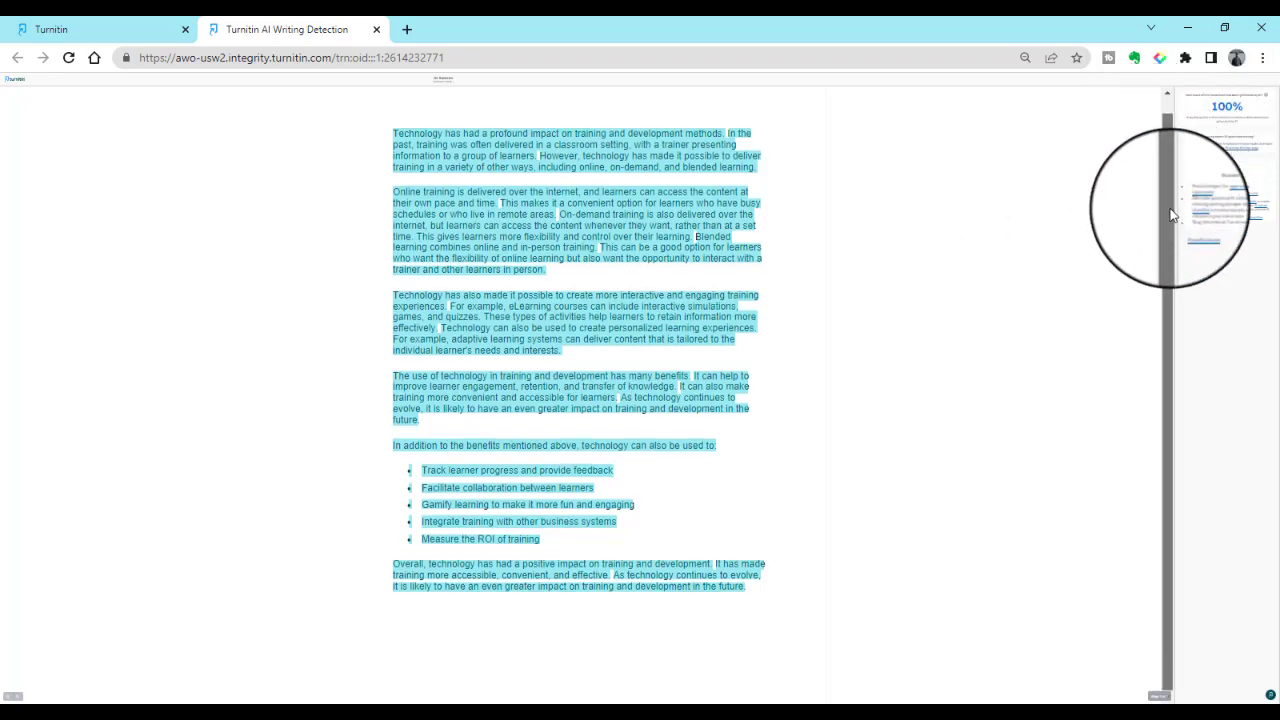